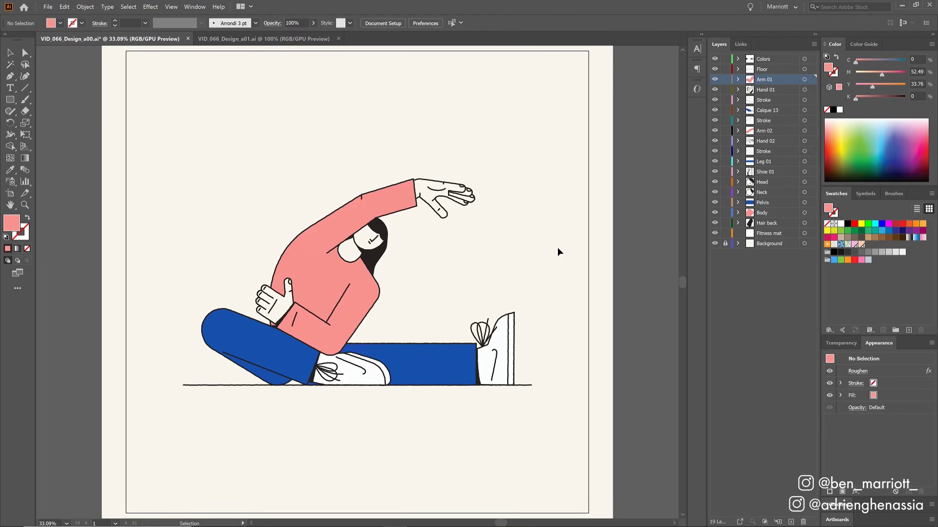
In Illustrator, zoom in on the arm, check the arm outline's Roughen effect, then select the sleeve line.
{"action": "key", "text": "ctrl+equal"}
{"action": "key", "text": "ctrl+equal"}
{"action": "key", "text": "ctrl+equal"}
{"action": "key", "text": "ctrl+equal"}
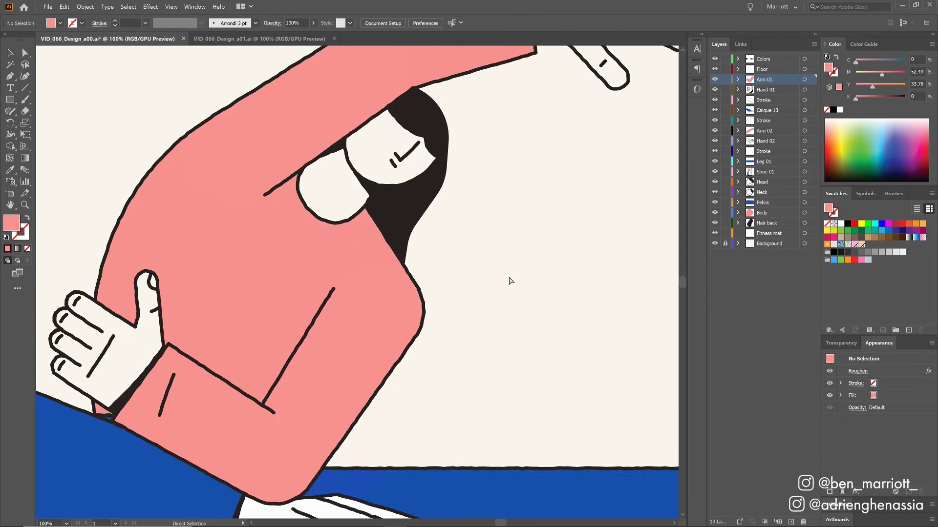
{"action": "key", "text": "v"}
{"action": "left_click", "coordinate": [459, 318]}
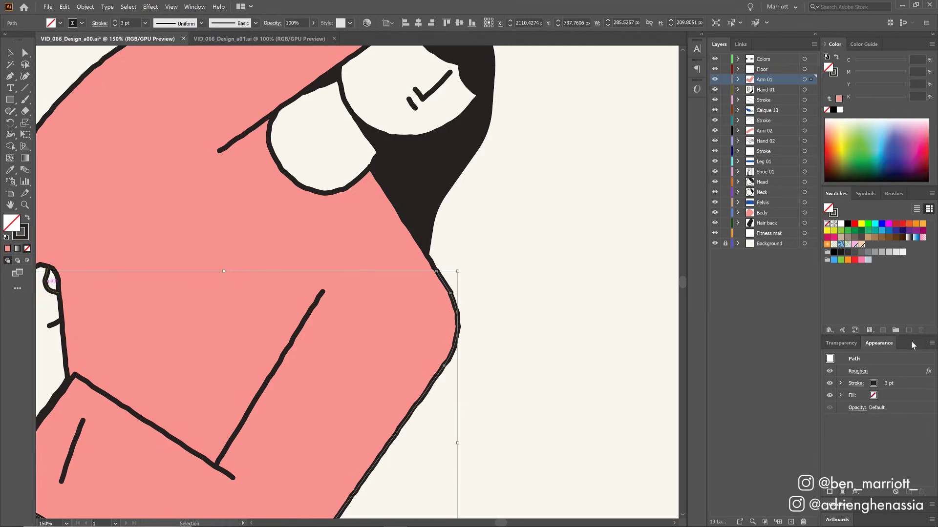
{"action": "left_click", "coordinate": [856, 371]}
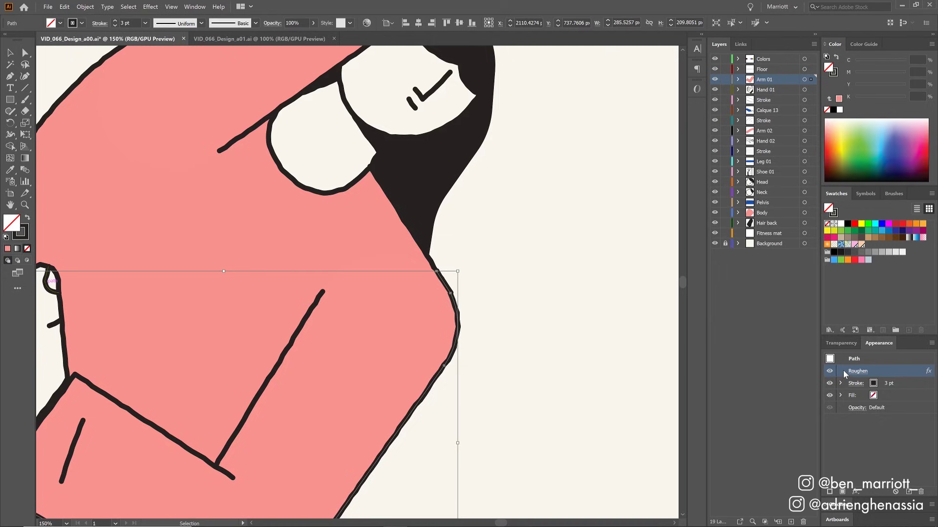
{"action": "left_click", "coordinate": [307, 319]}
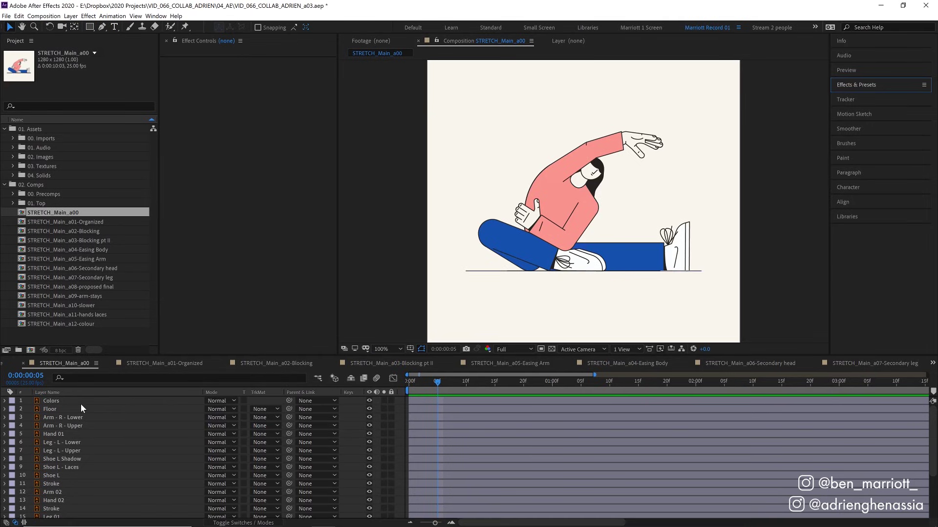
Open STRETCH_Main_a01-Organized and check that Hand 02 is parented to the arm.
{"action": "scroll", "coordinate": [81, 421], "scroll_direction": "down", "scroll_amount": 3}
{"action": "scroll", "coordinate": [94, 490], "scroll_direction": "up", "scroll_amount": 1}
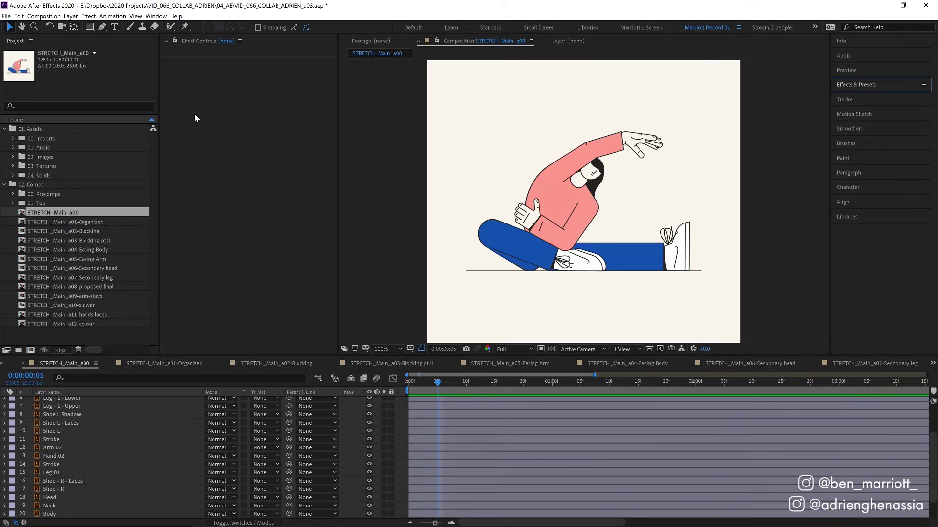
{"action": "double_click", "coordinate": [125, 221]}
{"action": "left_click", "coordinate": [44, 401]}
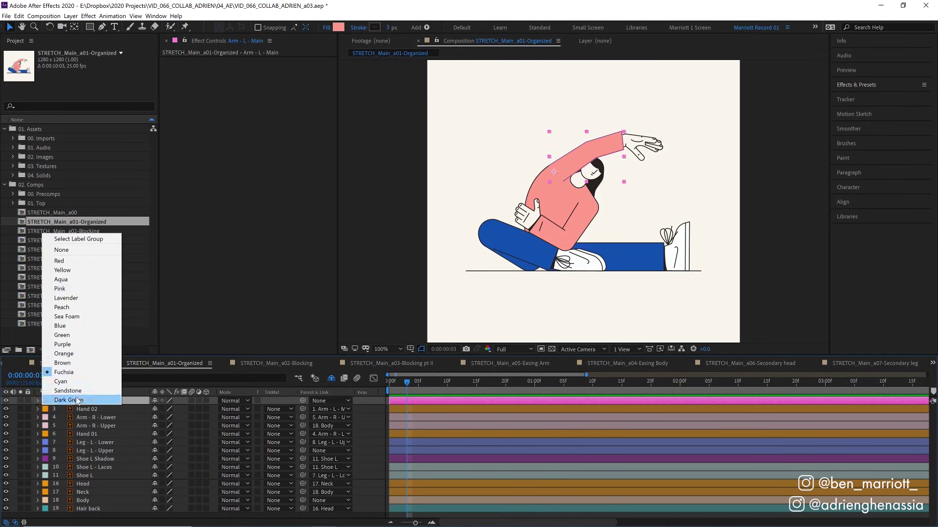
{"action": "left_click", "coordinate": [88, 409]}
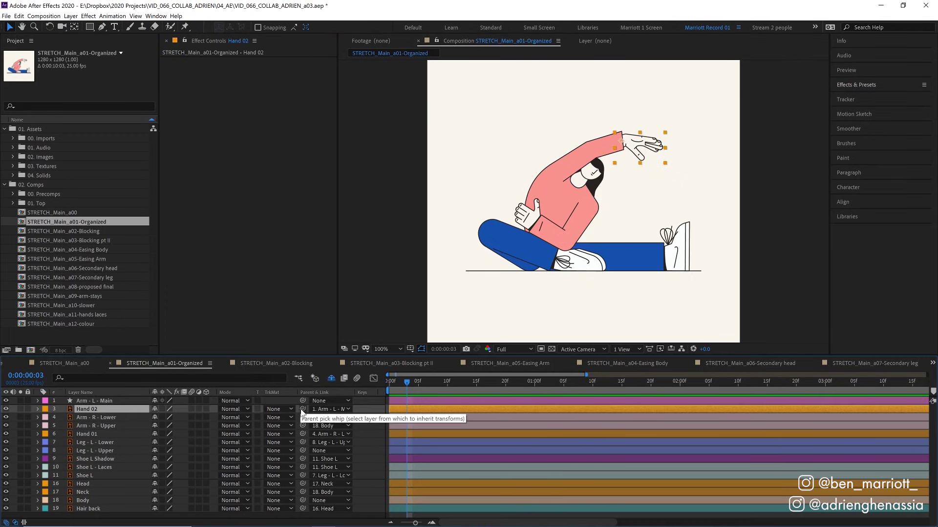
{"action": "left_click_drag", "start_coordinate": [303, 410], "coordinate": [99, 408]}
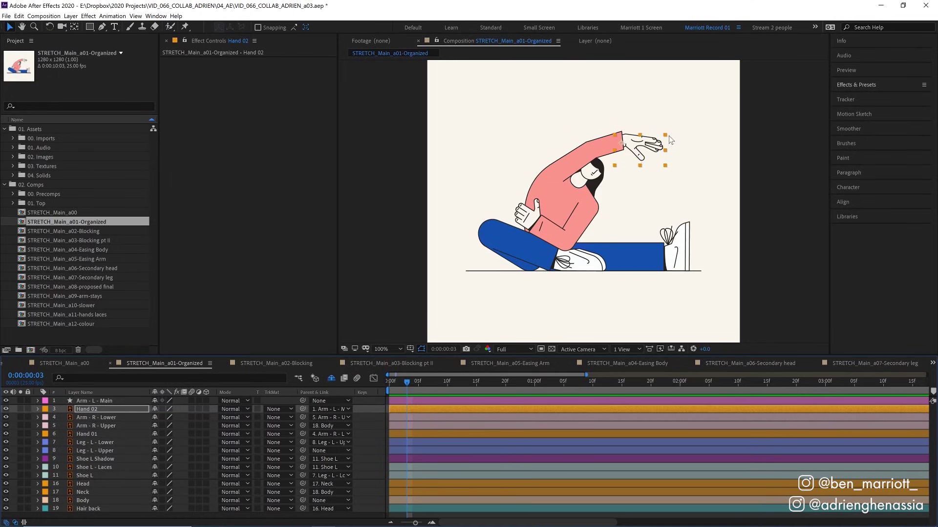
Test-rotate Arm - L - Main to confirm the hand follows, then undo the rotation.
{"action": "left_click", "coordinate": [579, 144]}
{"action": "key", "text": "r"}
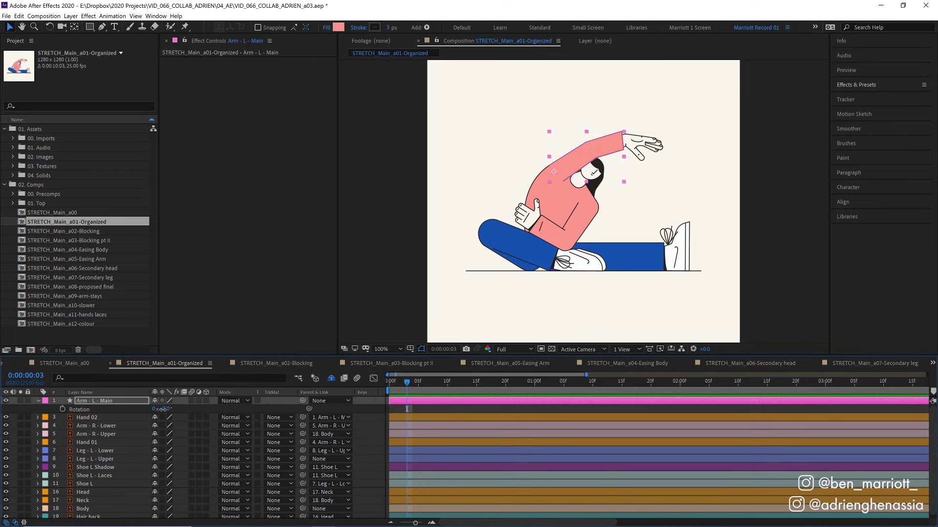
{"action": "left_click_drag", "start_coordinate": [162, 410], "coordinate": [154, 411]}
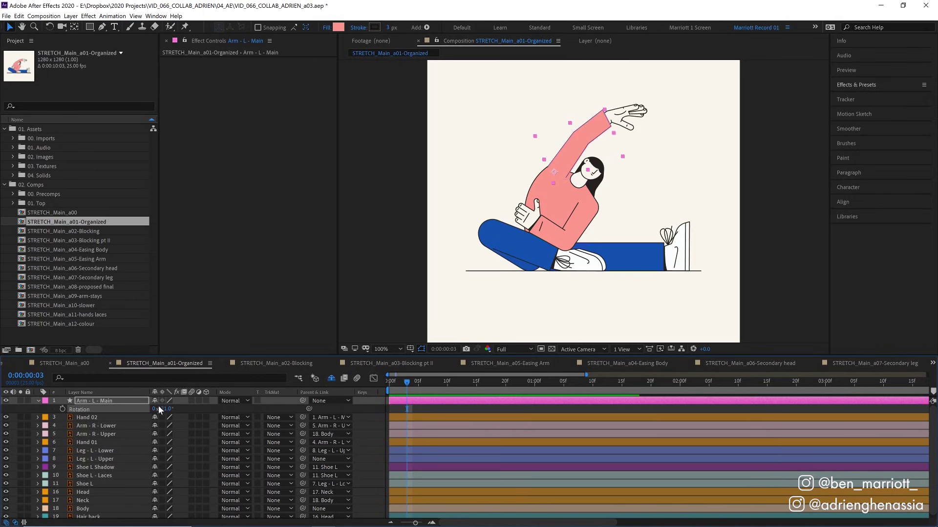
{"action": "key", "text": "ctrl+z"}
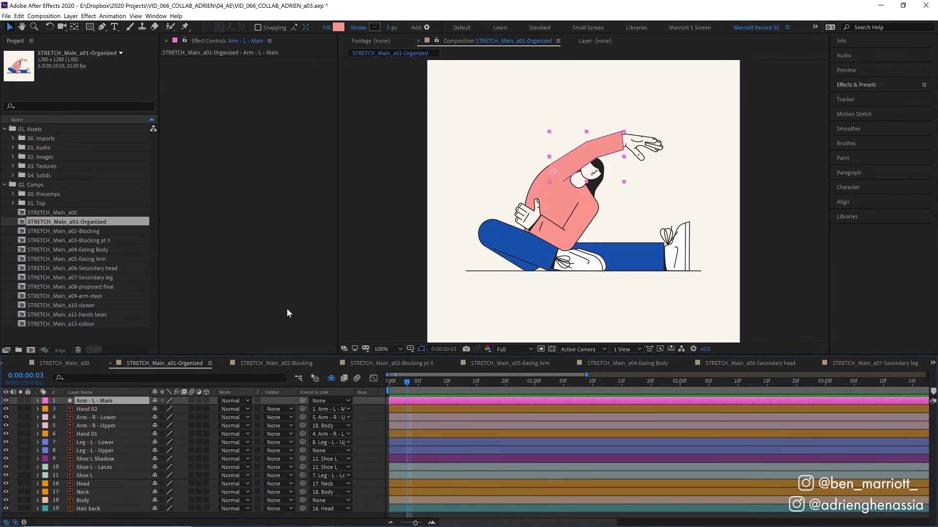
Open STRETCH_Main_a02-Blocking and show the Body rotation and arm position/rotation keyframes.
{"action": "double_click", "coordinate": [107, 230]}
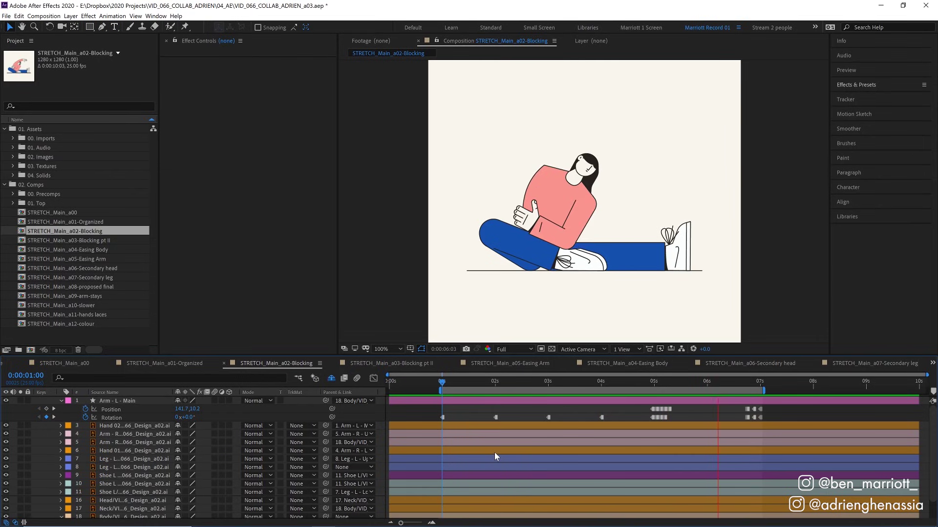
{"action": "key", "text": "KP_1"}
{"action": "key", "text": "KP_8"}
{"action": "key", "text": "r"}
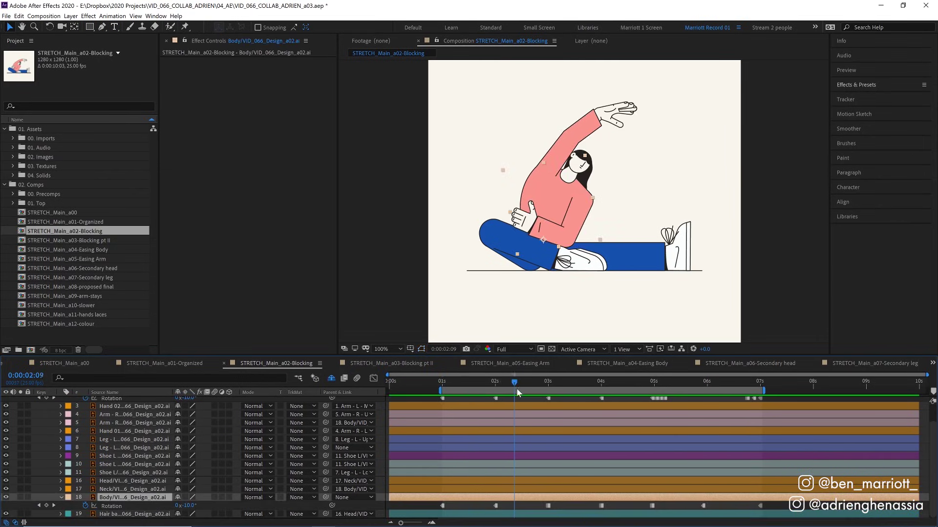
{"action": "key", "text": "KP_1"}
{"action": "key", "text": "p"}
{"action": "key", "text": "shift+r"}
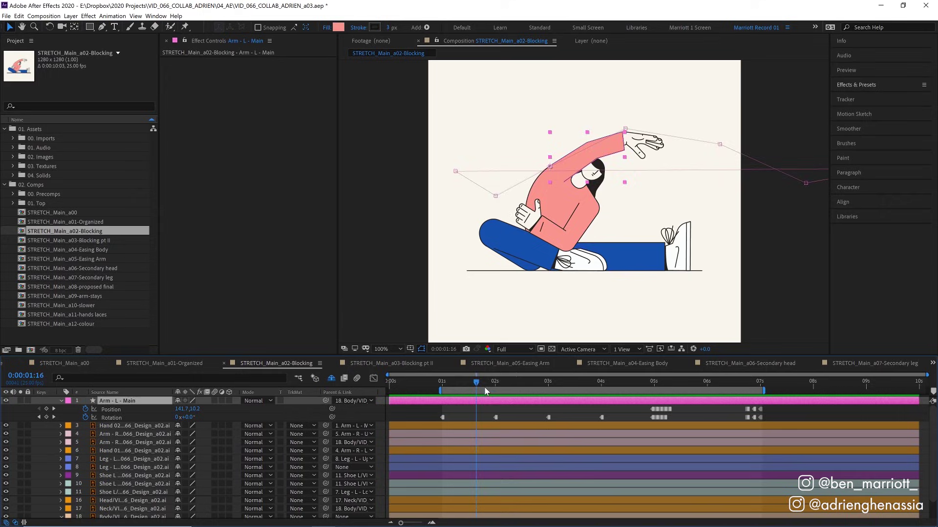
Scrub the arm lowering to 05:06 and bring back the Body layer's rotation keyframes.
{"action": "left_click_drag", "start_coordinate": [491, 388], "coordinate": [734, 398]}
{"action": "key", "text": "KP_1"}
{"action": "key", "text": "KP_8"}
{"action": "key", "text": "r"}
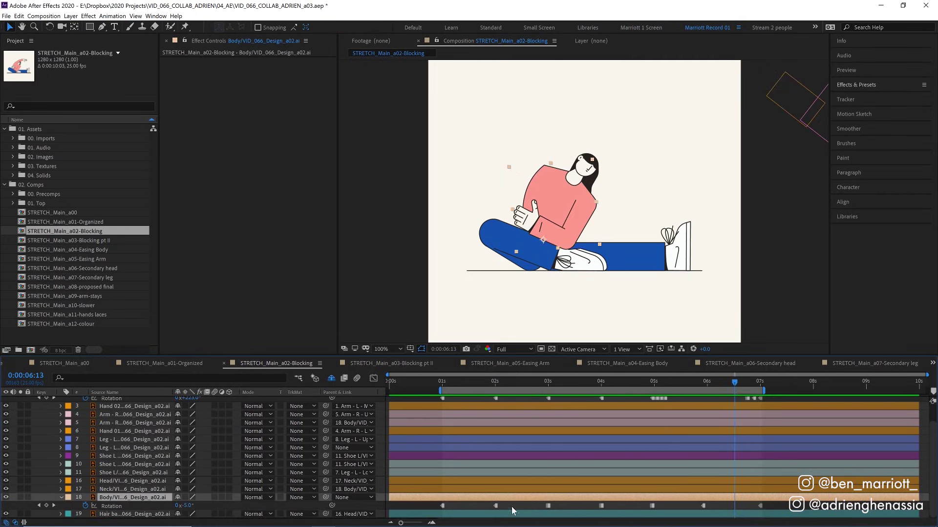
{"action": "left_click", "coordinate": [550, 506]}
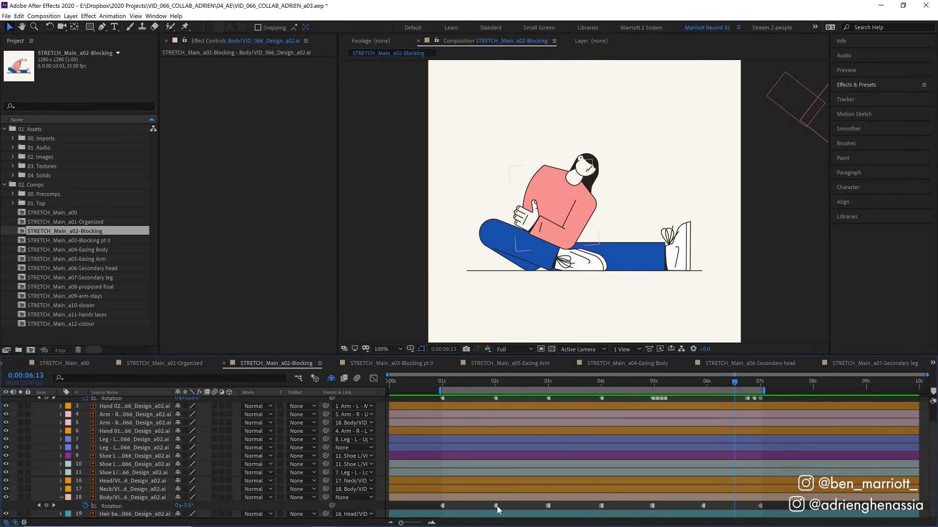
Select the 2-second body rotation keyframe and scrub through the blocked poses from 02:02.
{"action": "mouse_move", "coordinate": [496, 507]}
{"action": "left_click", "coordinate": [494, 381]}
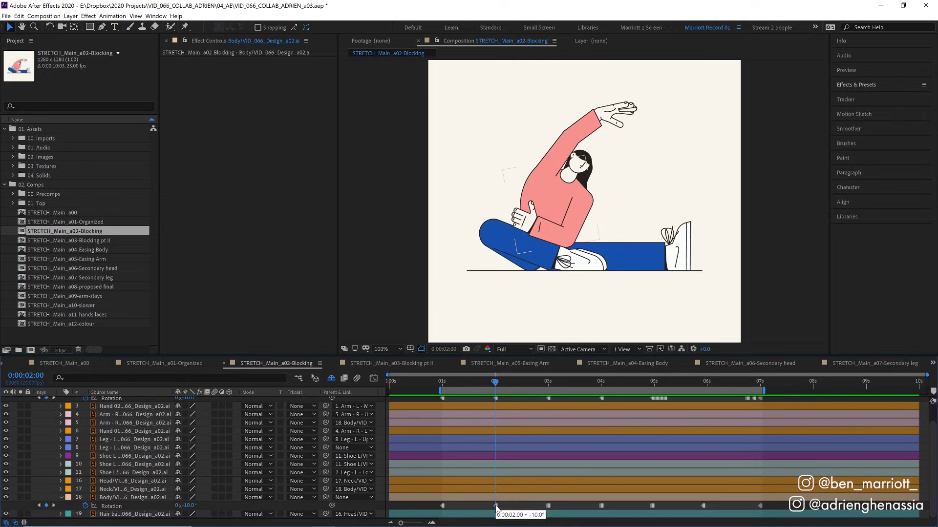
{"action": "left_click", "coordinate": [495, 506]}
{"action": "left_click", "coordinate": [497, 505]}
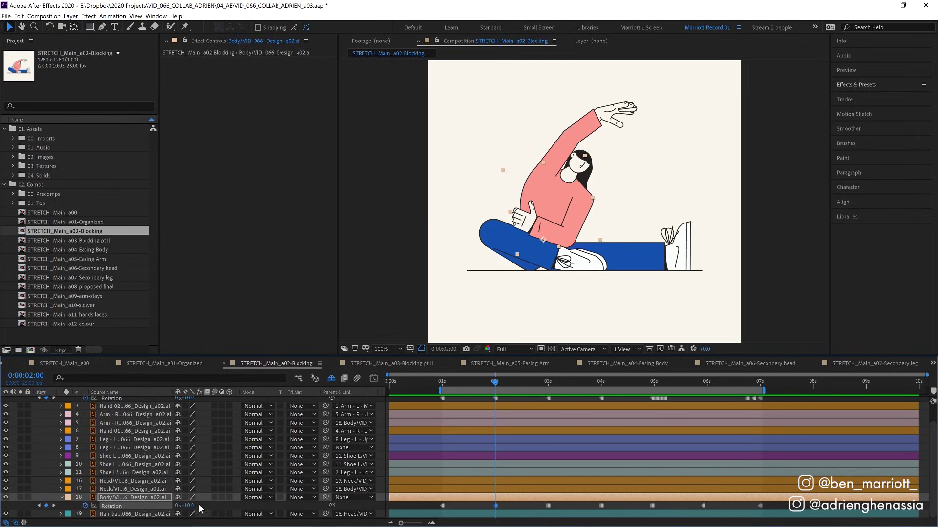
{"action": "left_click", "coordinate": [500, 386]}
{"action": "left_click_drag", "start_coordinate": [500, 385], "coordinate": [606, 395]}
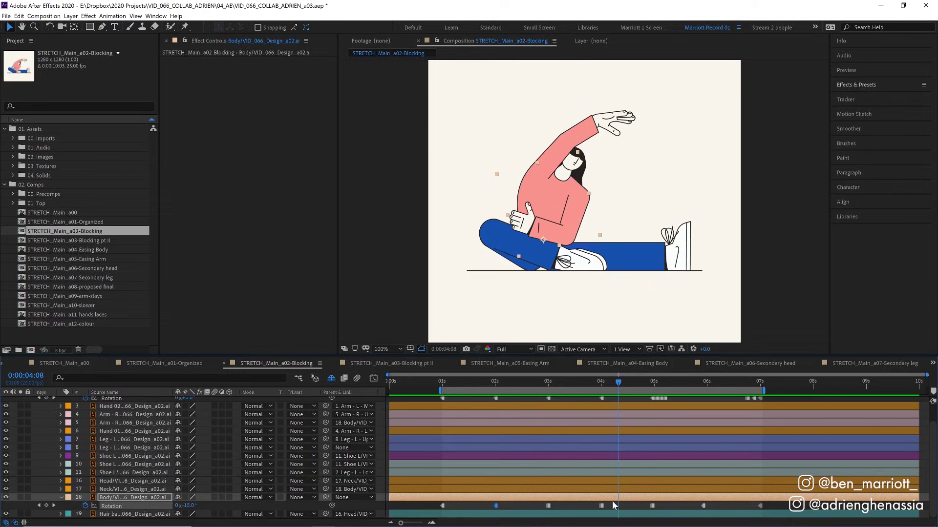
Make the Body's 4-, 3- and 1-second rotation keyframes linear and preview.
{"action": "left_click_drag", "start_coordinate": [614, 505], "coordinate": [583, 511]}
{"action": "left_click", "coordinate": [601, 506], "text": "ctrl"}
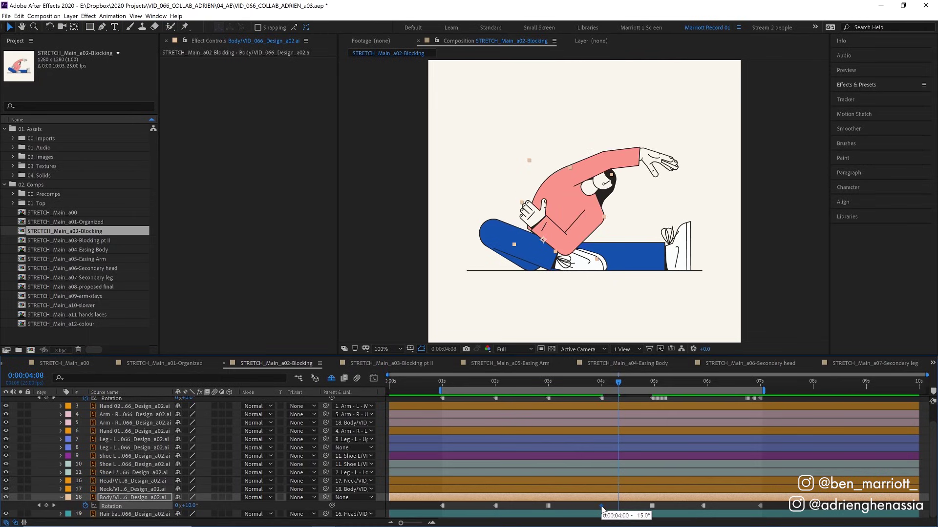
{"action": "left_click", "coordinate": [548, 506], "text": "ctrl"}
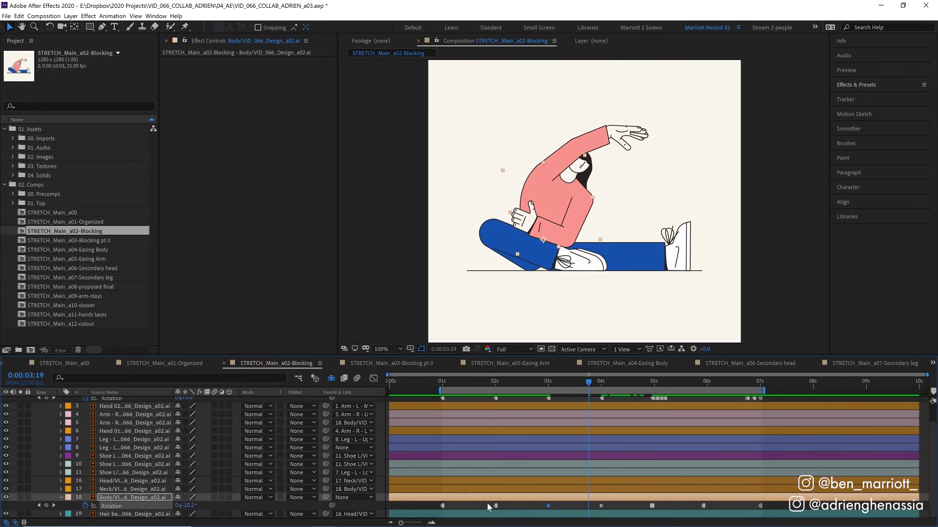
{"action": "left_click", "coordinate": [443, 506], "text": "ctrl"}
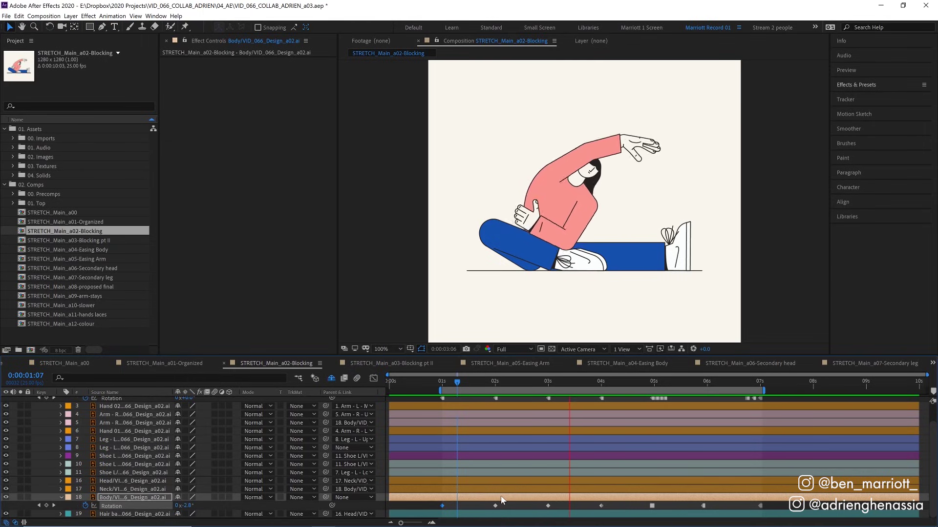
{"action": "key", "text": "space"}
{"action": "key", "text": "space"}
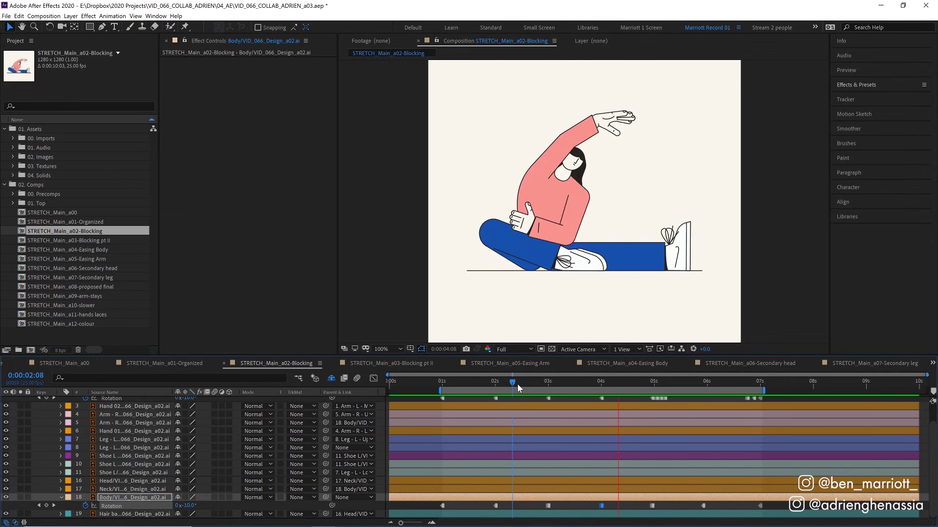
Preview and scrub the smoothed body sway between 02:10 and 05:03.
{"action": "left_click", "coordinate": [578, 385]}
{"action": "key", "text": "space"}
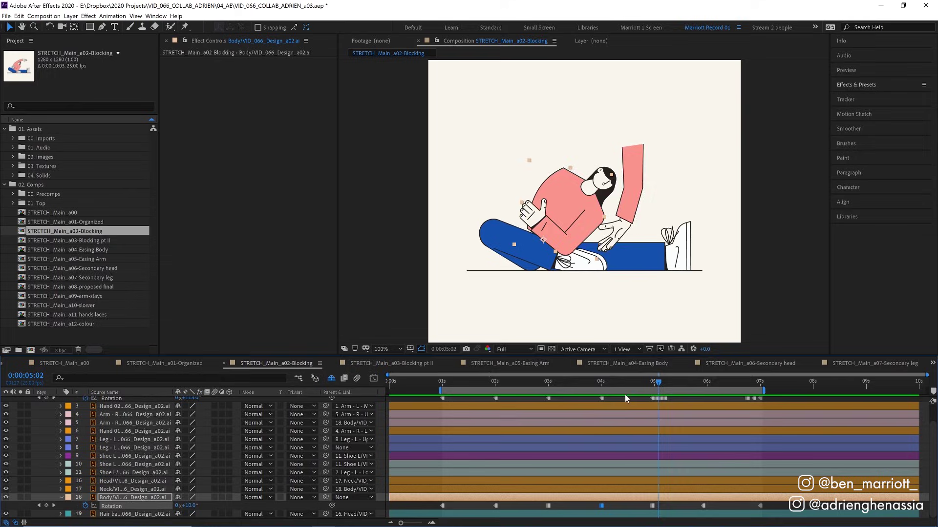
{"action": "left_click", "coordinate": [516, 384]}
{"action": "left_click_drag", "start_coordinate": [516, 384], "coordinate": [550, 384]}
{"action": "key", "text": "space"}
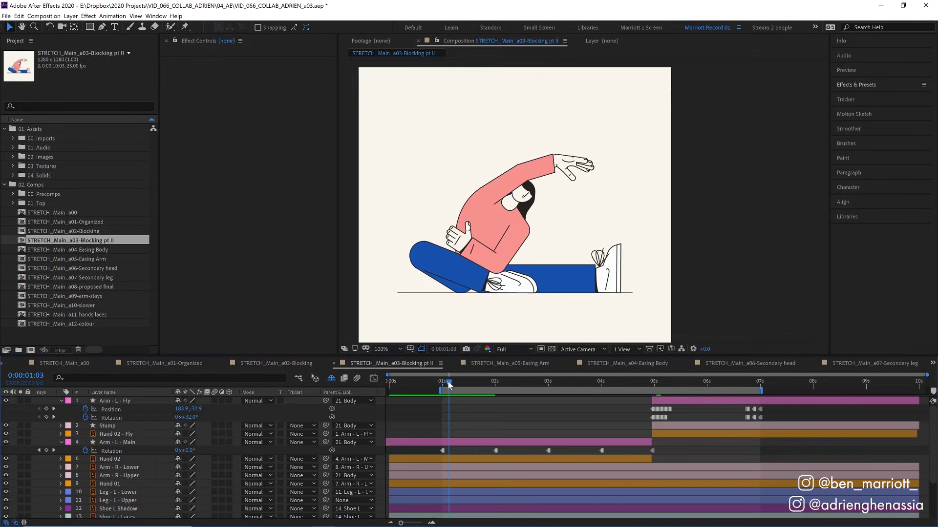
Preview the arm swap and inspect the Hand 02 - Fly, Stump and Arm - L - Fly layers.
{"action": "key", "text": "space"}
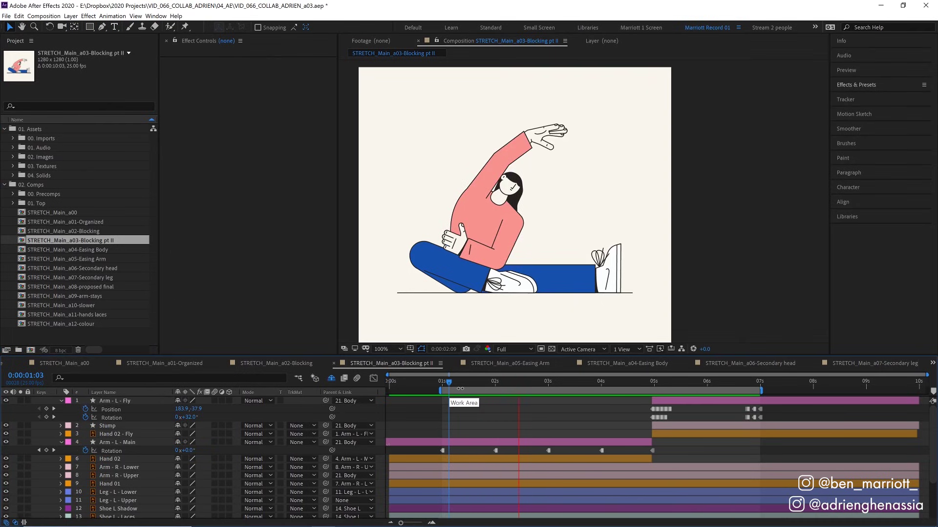
{"action": "left_click_drag", "start_coordinate": [642, 383], "coordinate": [679, 386]}
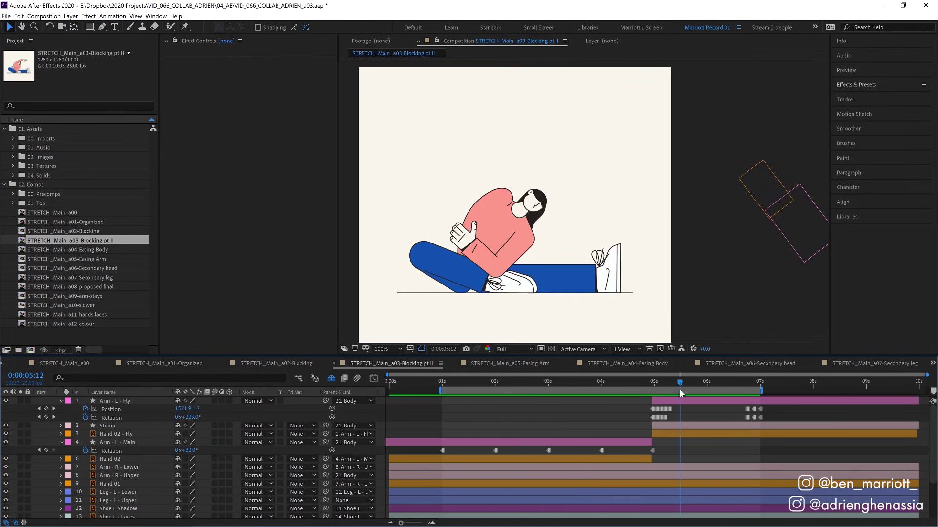
{"action": "left_click", "coordinate": [666, 433]}
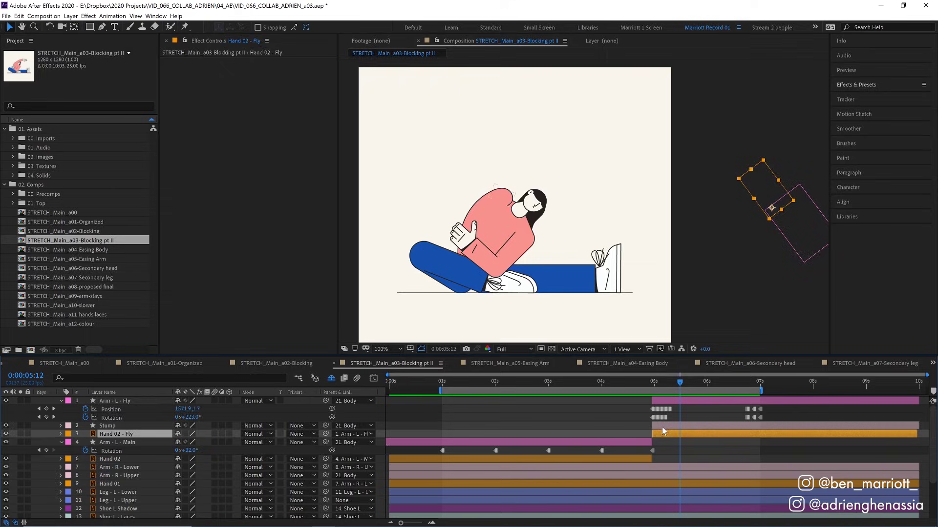
{"action": "left_click", "coordinate": [661, 427]}
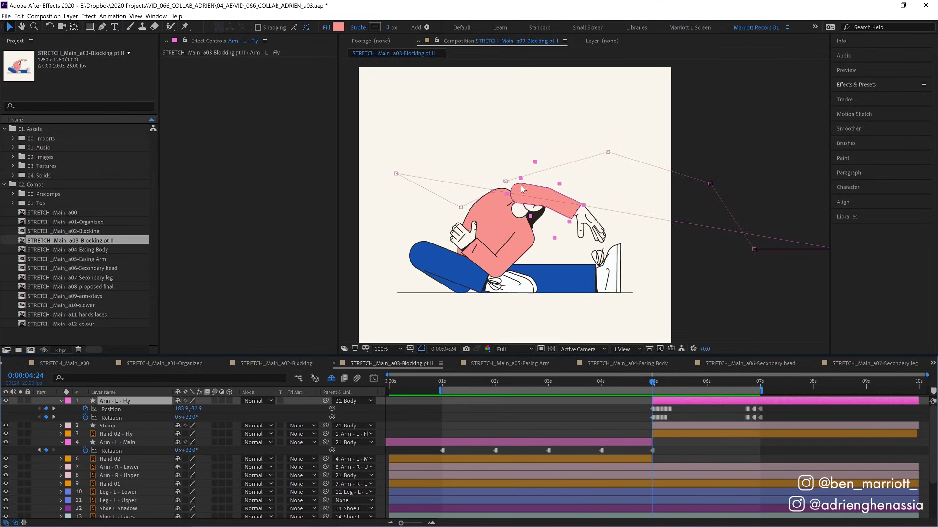
{"action": "key", "text": "j"}
{"action": "left_click", "coordinate": [512, 198]}
{"action": "left_click", "coordinate": [655, 388]}
{"action": "left_click_drag", "start_coordinate": [655, 388], "coordinate": [461, 387]}
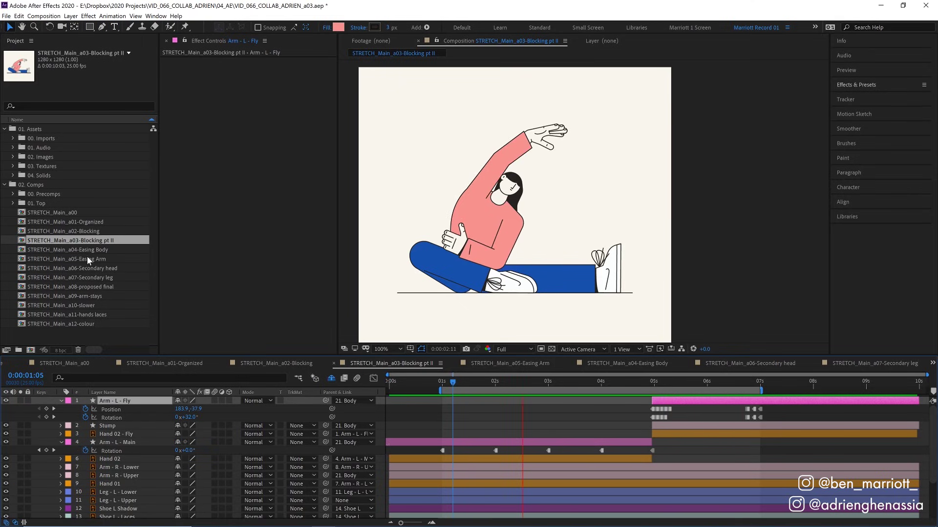
{"action": "double_click", "coordinate": [99, 250]}
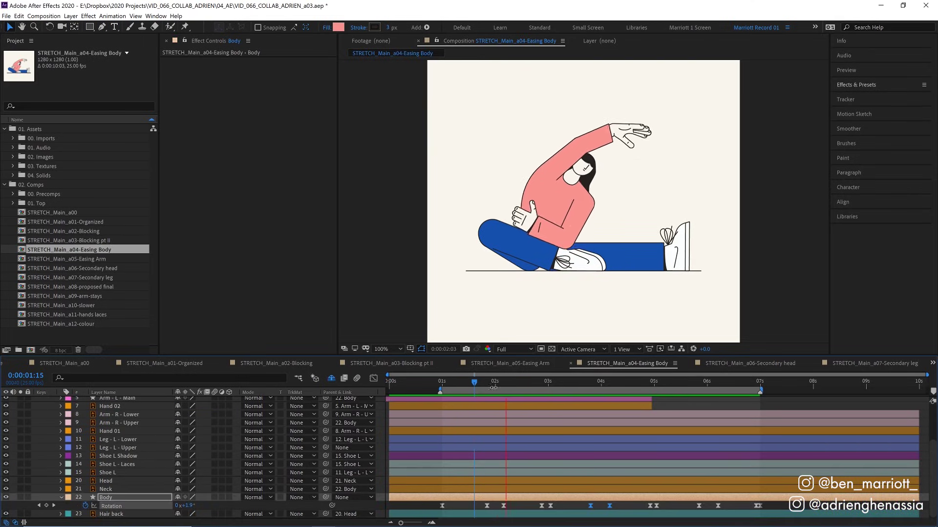
{"action": "left_click", "coordinate": [602, 385]}
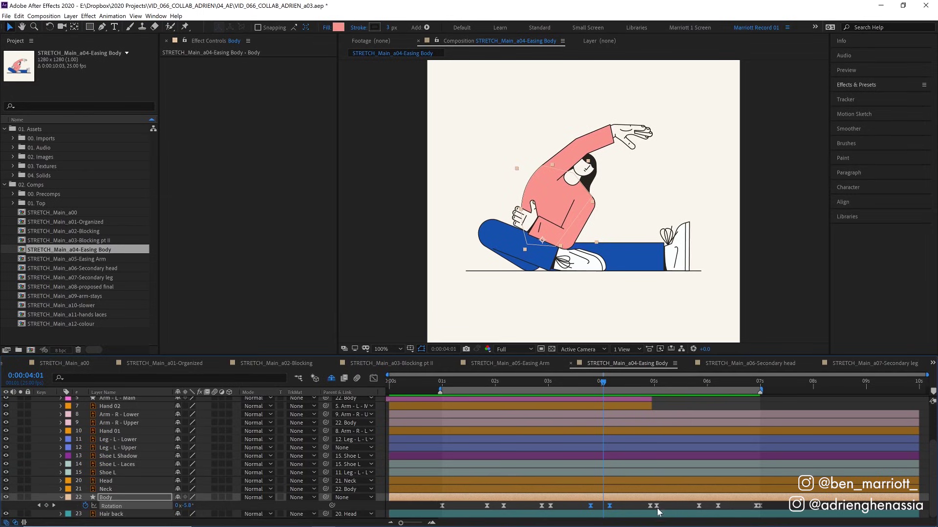
{"action": "left_click_drag", "start_coordinate": [796, 512], "coordinate": [424, 502]}
{"action": "left_click", "coordinate": [374, 379]}
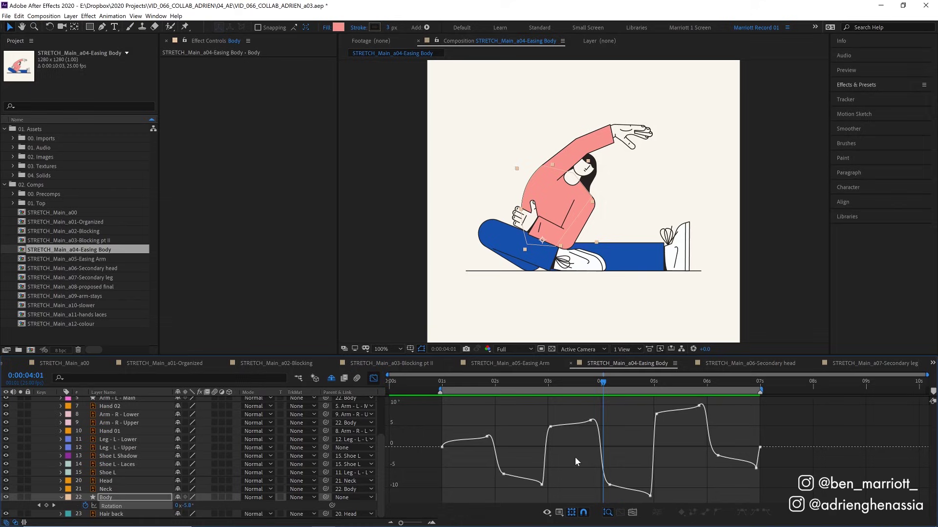
{"action": "left_click", "coordinate": [444, 385]}
{"action": "key", "text": "space"}
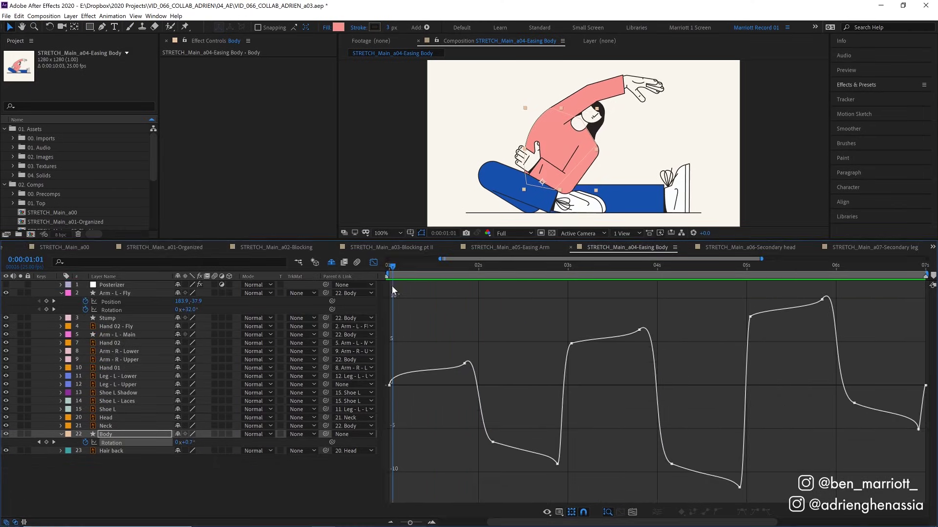
{"action": "left_click_drag", "start_coordinate": [411, 294], "coordinate": [465, 364]}
{"action": "left_click", "coordinate": [465, 364]}
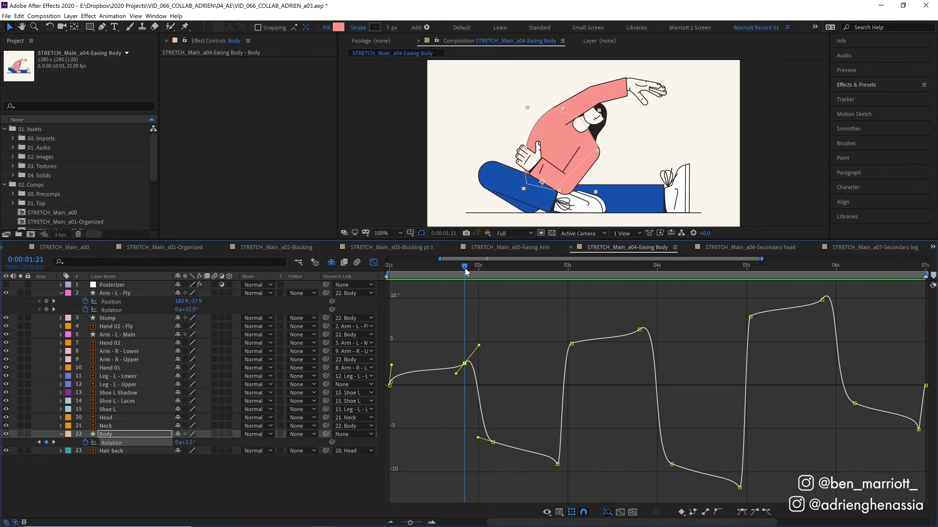
{"action": "mouse_move", "coordinate": [466, 272]}
{"action": "left_mouse_down"}
{"action": "mouse_move", "coordinate": [447, 272]}
{"action": "mouse_move", "coordinate": [465, 277]}
{"action": "left_mouse_up"}
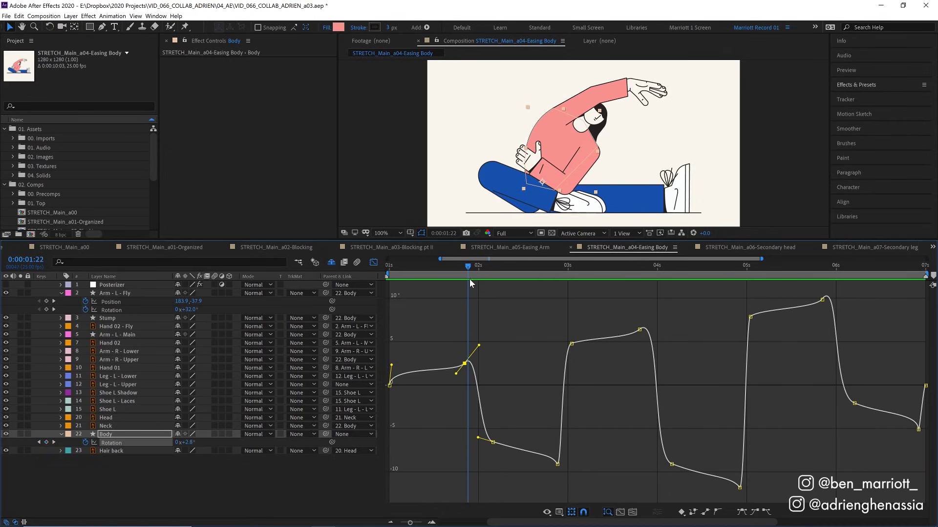
{"action": "left_click_drag", "start_coordinate": [469, 280], "coordinate": [701, 332]}
{"action": "left_click_drag", "start_coordinate": [592, 266], "coordinate": [895, 327]}
{"action": "left_click_drag", "start_coordinate": [592, 267], "coordinate": [471, 349]}
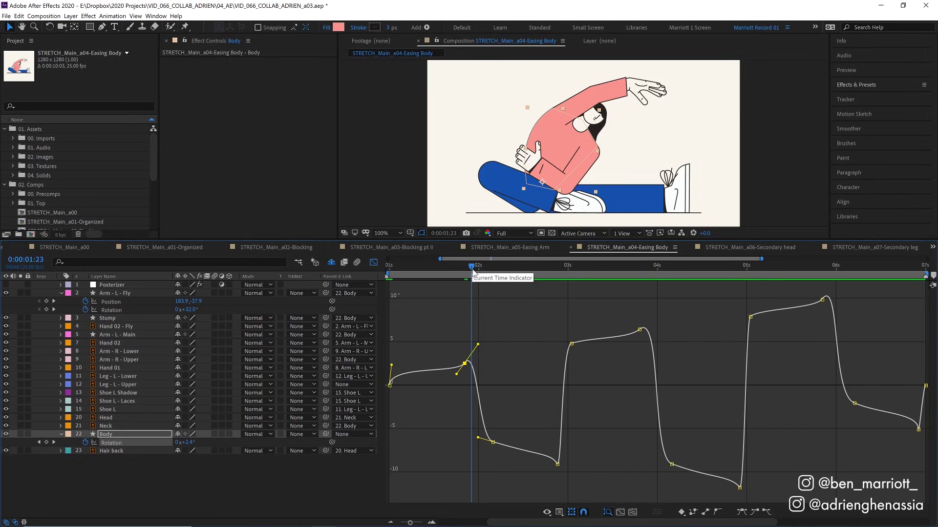
{"action": "key", "text": "shift+F3"}
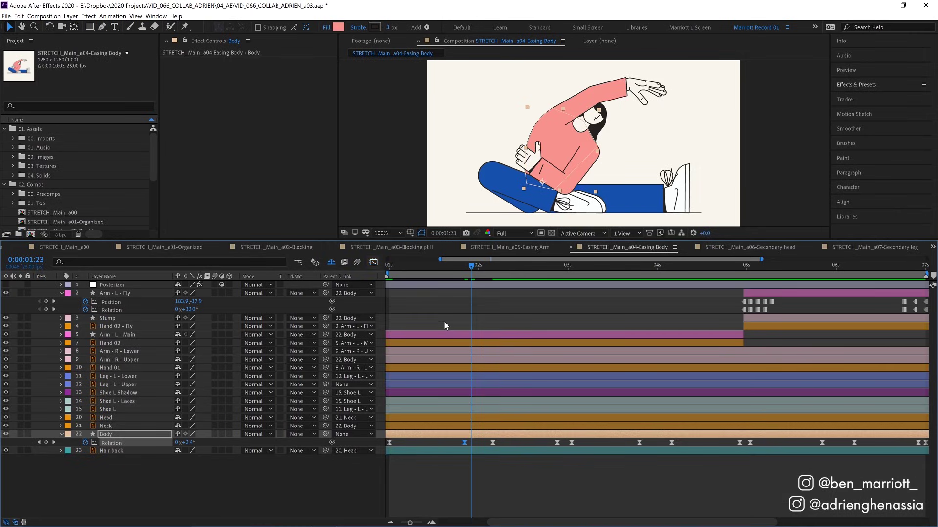
Preview the Easing Body animation, set the time to 1:16 and select the Posterizer layer.
{"action": "key", "text": "space"}
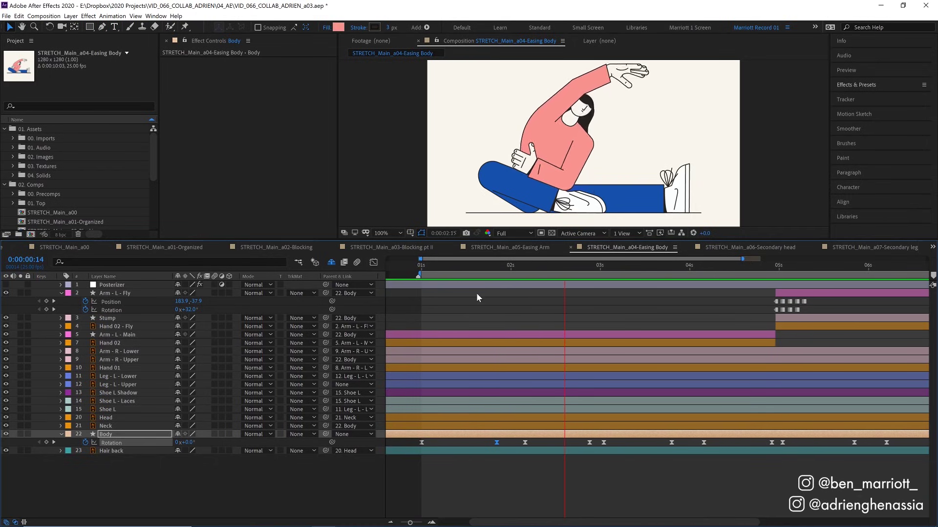
{"action": "left_click", "coordinate": [479, 270]}
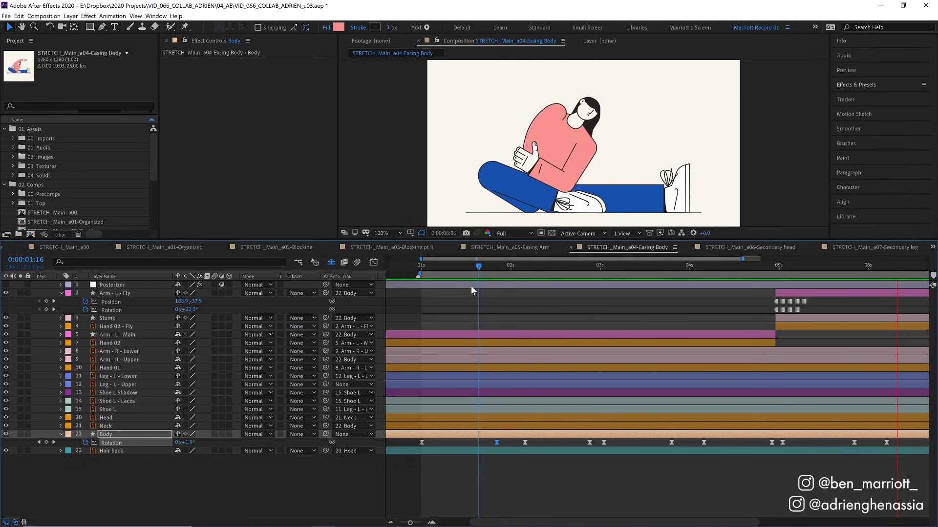
{"action": "left_click", "coordinate": [471, 286]}
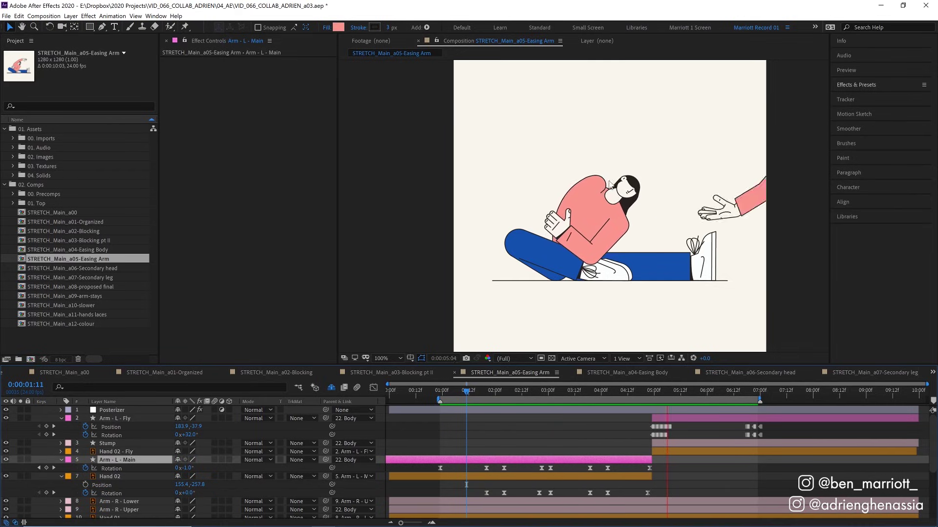
Scrub the arm's eased move on the raised-arm pose and preview it from 1:20.
{"action": "left_click", "coordinate": [504, 390]}
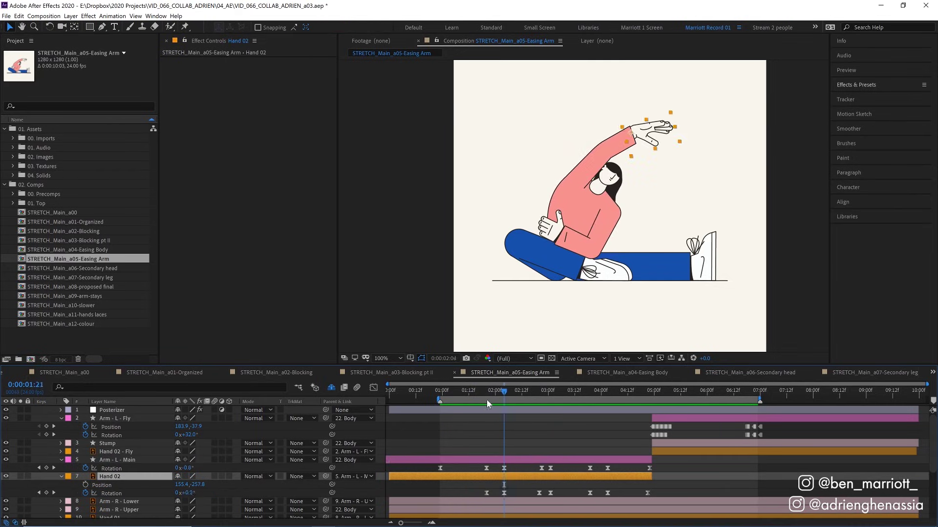
{"action": "mouse_move", "coordinate": [487, 400]}
{"action": "left_mouse_down"}
{"action": "mouse_move", "coordinate": [539, 405]}
{"action": "mouse_move", "coordinate": [489, 401]}
{"action": "left_mouse_up"}
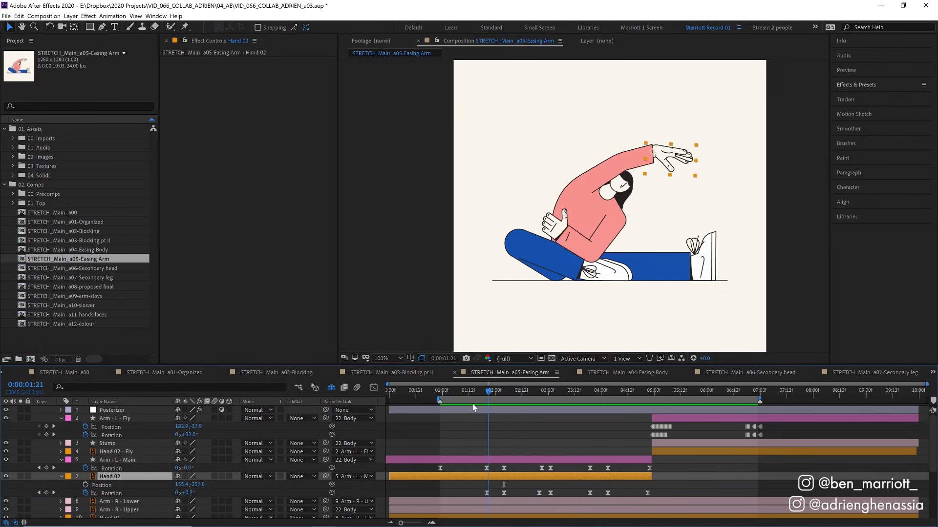
{"action": "left_click", "coordinate": [487, 397]}
{"action": "key", "text": "space"}
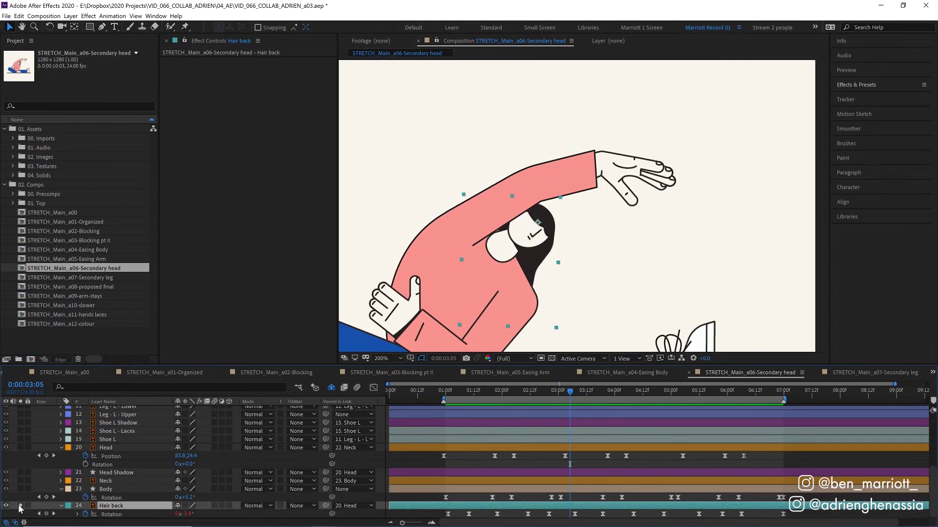
Solo Hair back and Head, then scrub and preview the hair's follow-through motion.
{"action": "left_click", "coordinate": [20, 506]}
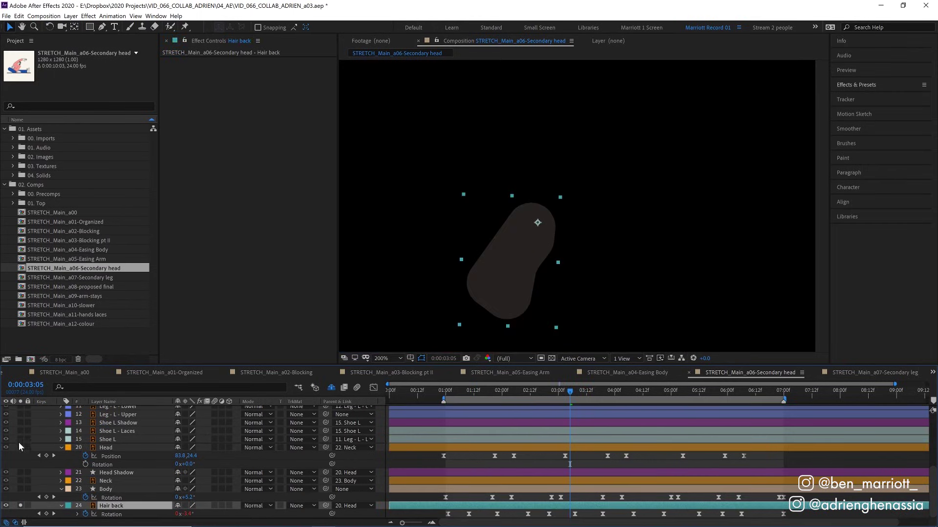
{"action": "left_click", "coordinate": [20, 448]}
{"action": "mouse_move", "coordinate": [464, 389]}
{"action": "left_mouse_down"}
{"action": "mouse_move", "coordinate": [538, 397]}
{"action": "mouse_move", "coordinate": [464, 391]}
{"action": "left_mouse_up"}
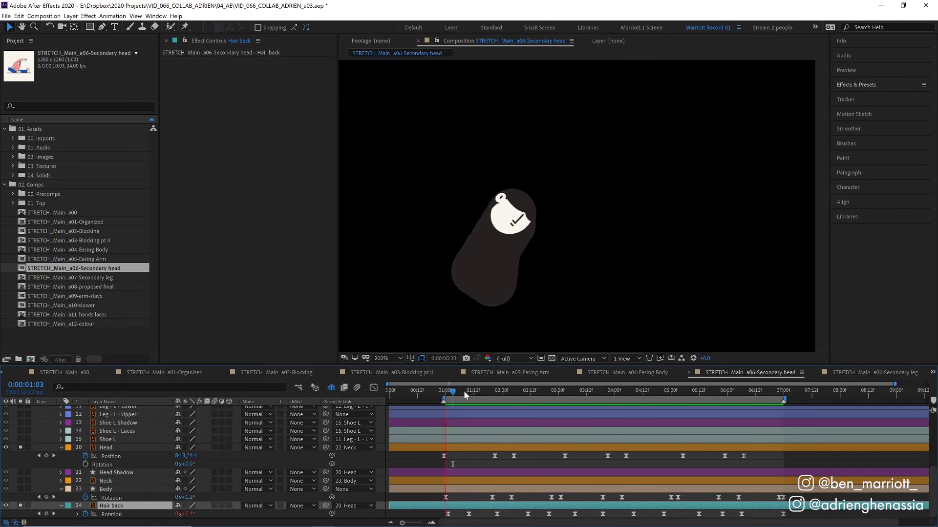
{"action": "key", "text": "space"}
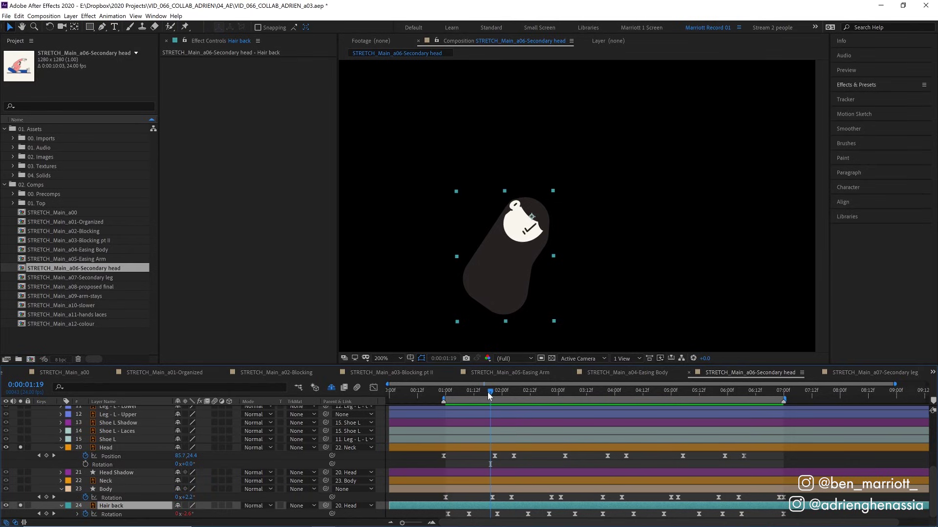
{"action": "left_click_drag", "start_coordinate": [489, 393], "coordinate": [689, 411]}
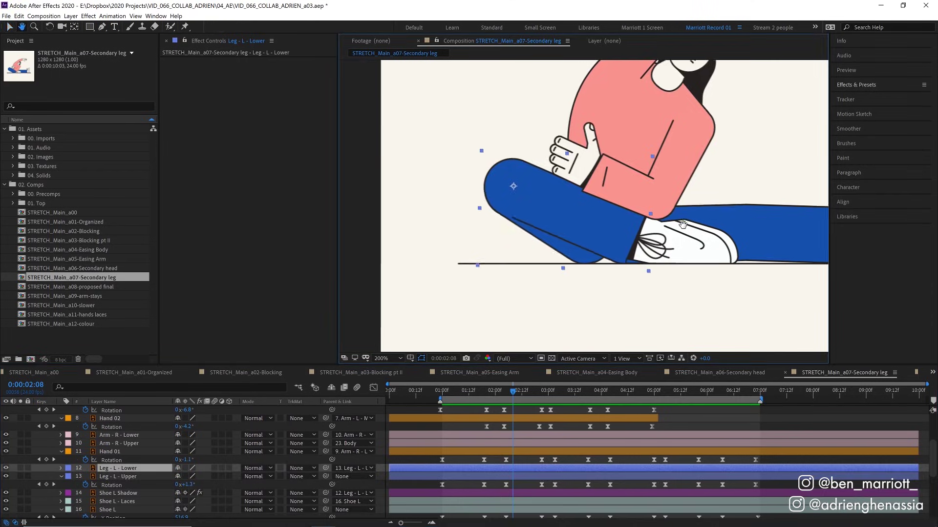
{"action": "mouse_move", "coordinate": [188, 493]}
{"action": "left_mouse_down"}
{"action": "mouse_move", "coordinate": [197, 493]}
{"action": "mouse_move", "coordinate": [181, 477]}
{"action": "left_mouse_up"}
{"action": "key", "text": "ctrl+z"}
{"action": "key", "text": "space"}
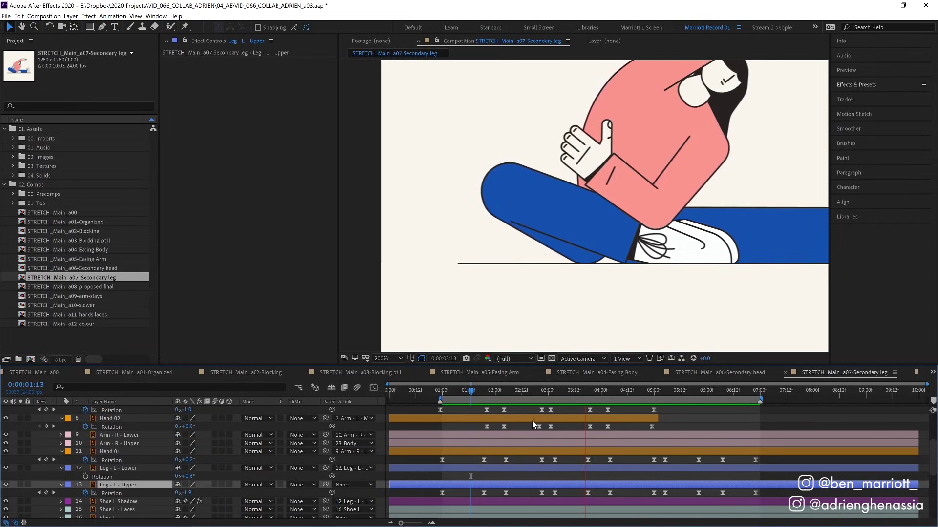
{"action": "left_click", "coordinate": [538, 391]}
{"action": "left_click_drag", "start_coordinate": [537, 394], "coordinate": [585, 397]}
{"action": "key", "text": "comma"}
{"action": "key", "text": "space"}
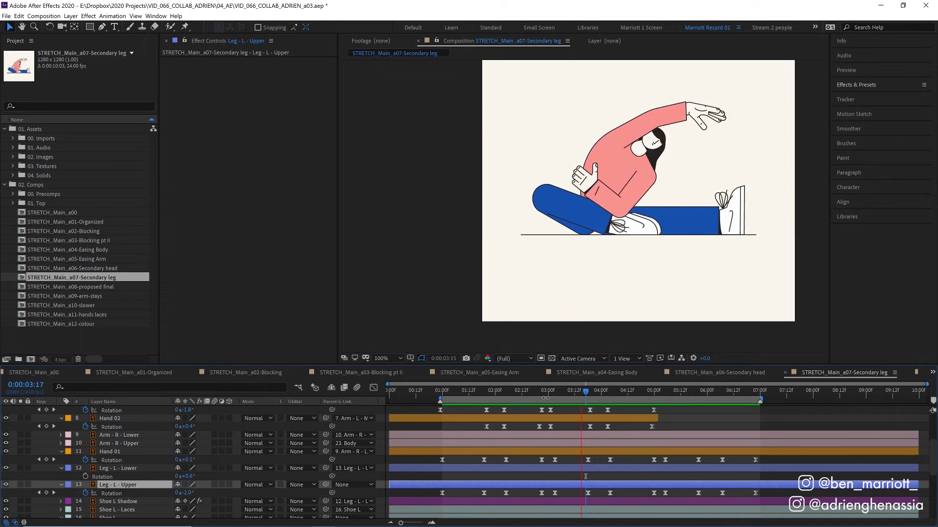
{"action": "key", "text": "period"}
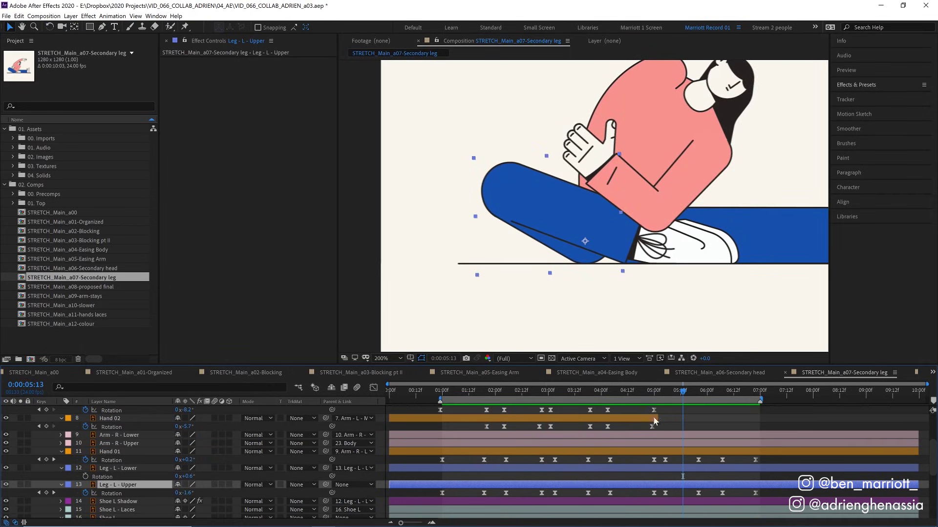
{"action": "left_click_drag", "start_coordinate": [628, 389], "coordinate": [555, 403]}
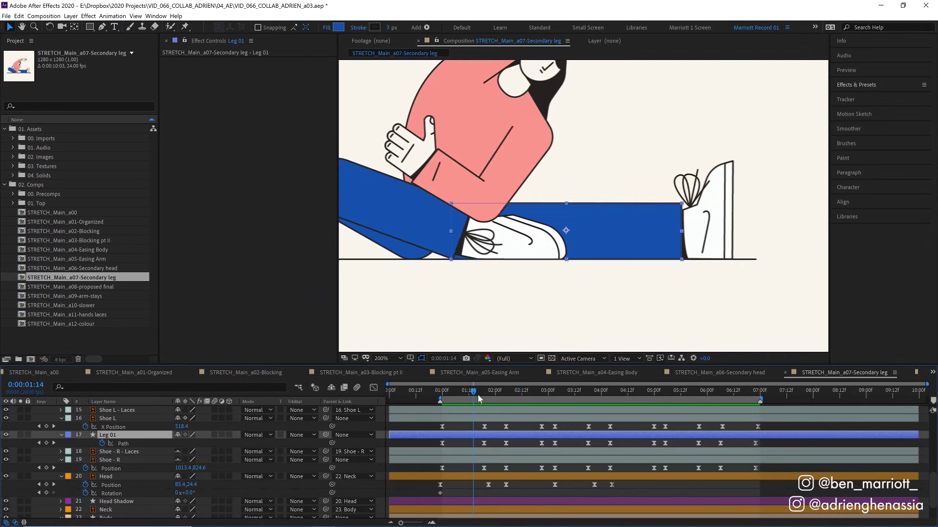
{"action": "left_click_drag", "start_coordinate": [478, 398], "coordinate": [503, 398]}
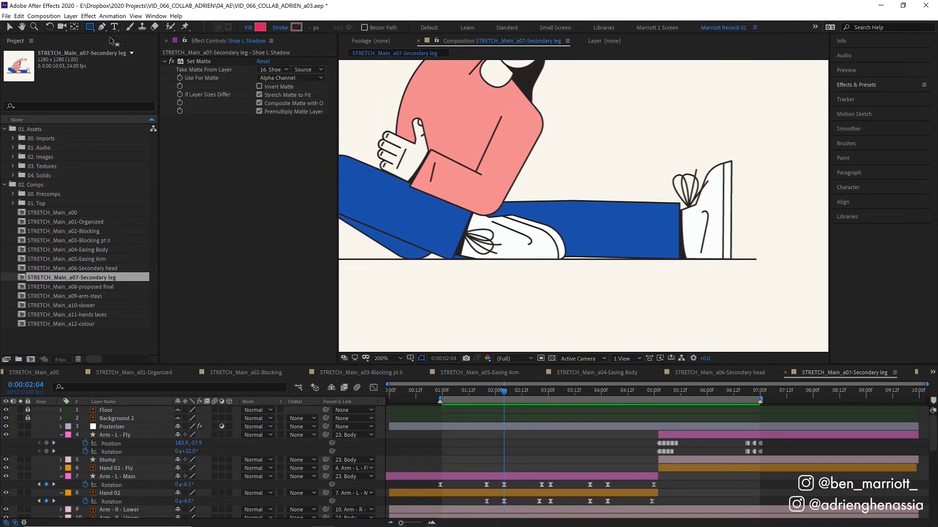
Draw a red rectangle, convert it to a Bezier path, and add a top-centre point.
{"action": "left_click_drag", "start_coordinate": [577, 131], "coordinate": [792, 193]}
{"action": "left_click", "coordinate": [79, 428]}
{"action": "right_click", "coordinate": [106, 436]}
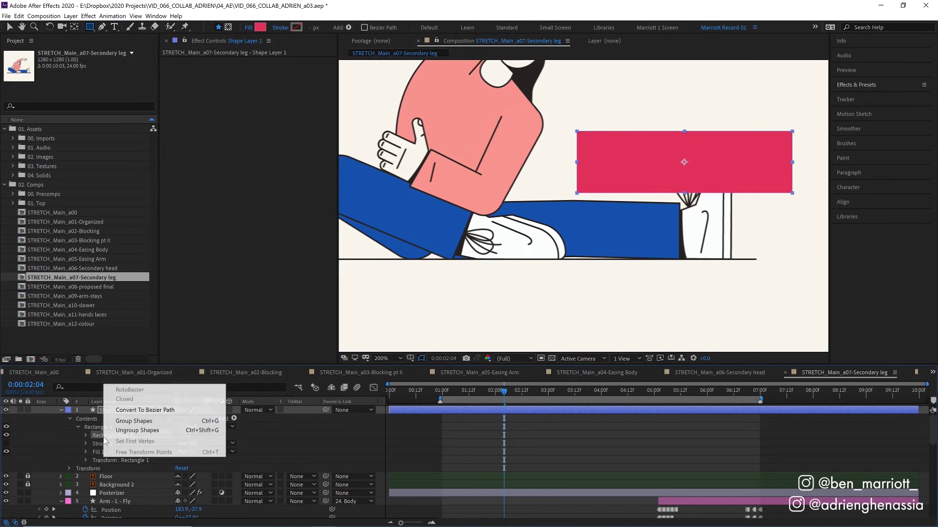
{"action": "left_click", "coordinate": [162, 410]}
{"action": "key", "text": "g"}
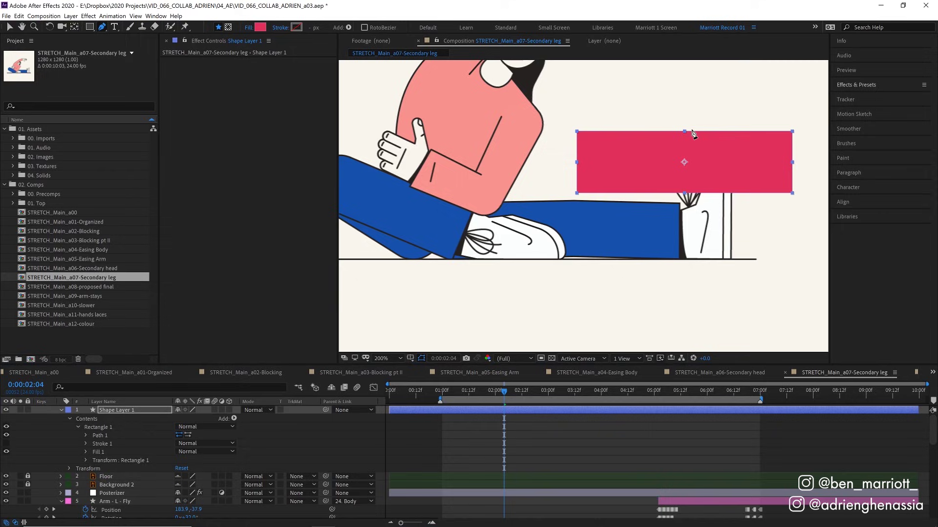
{"action": "left_click", "coordinate": [690, 131]}
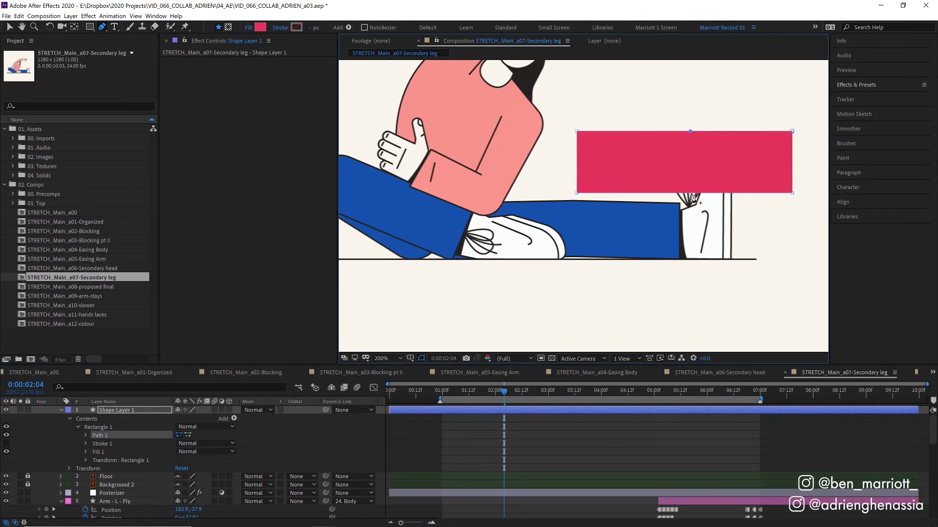
Keyframe the path at 2:14, pull the centre points into a peak, and preview the morph.
{"action": "left_click", "coordinate": [86, 435]}
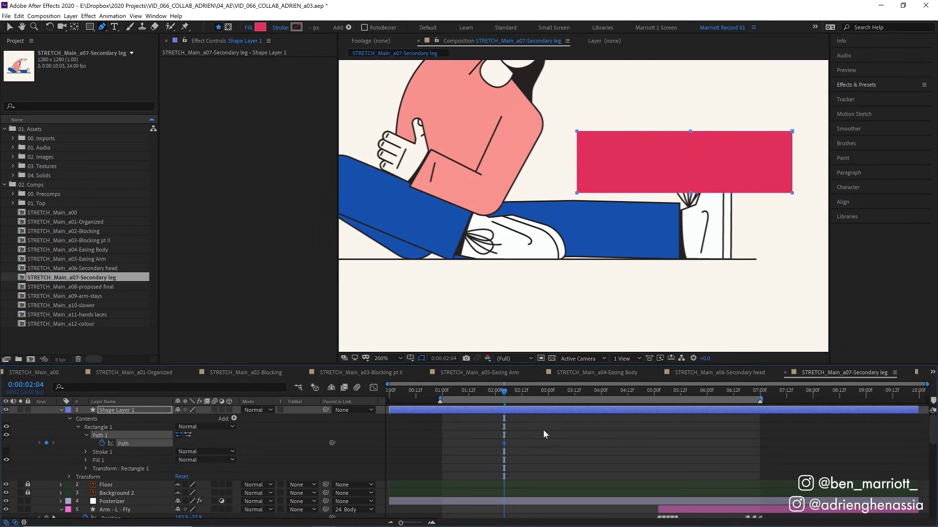
{"action": "left_click_drag", "start_coordinate": [502, 393], "coordinate": [527, 397]}
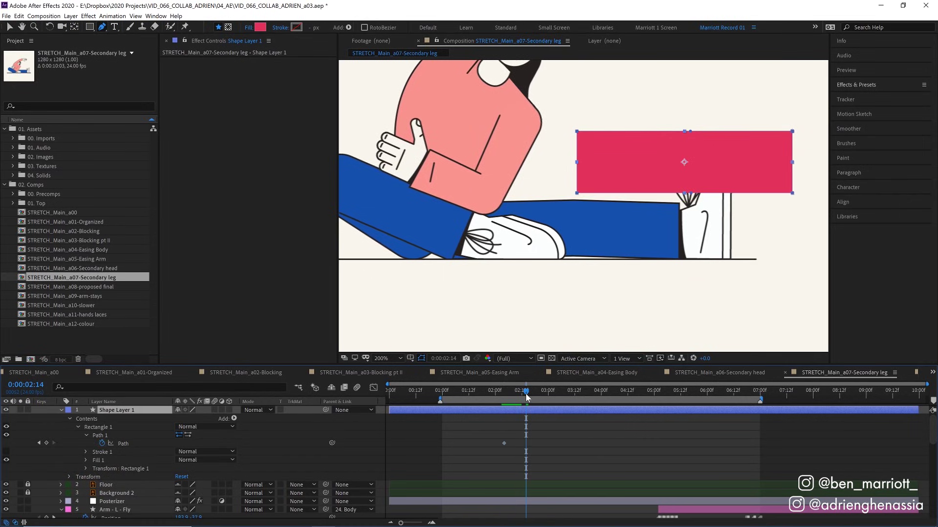
{"action": "left_click_drag", "start_coordinate": [688, 131], "coordinate": [686, 121]}
{"action": "left_click_drag", "start_coordinate": [690, 196], "coordinate": [686, 180]}
{"action": "mouse_move", "coordinate": [526, 420]}
{"action": "left_mouse_down"}
{"action": "mouse_move", "coordinate": [505, 419]}
{"action": "mouse_move", "coordinate": [539, 421]}
{"action": "left_mouse_up"}
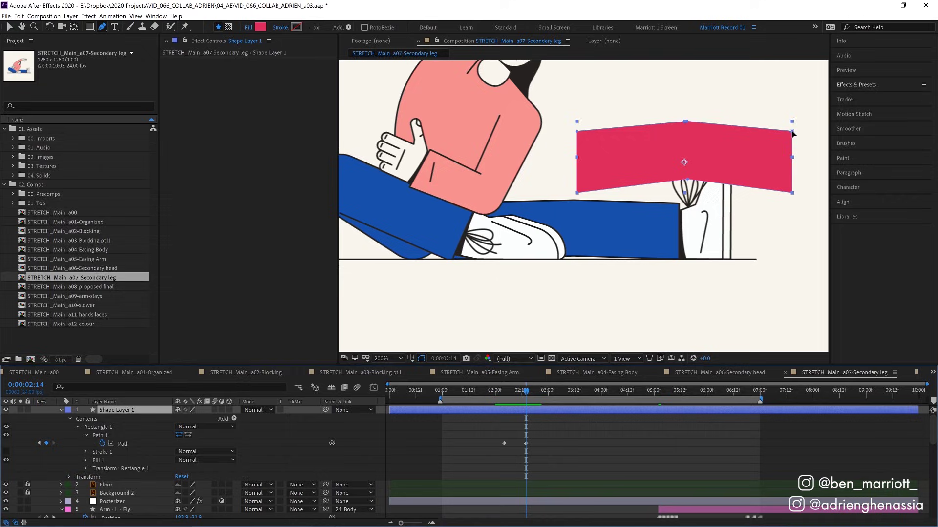
{"action": "key", "text": "j"}
{"action": "left_click_drag", "start_coordinate": [792, 131], "coordinate": [790, 132]}
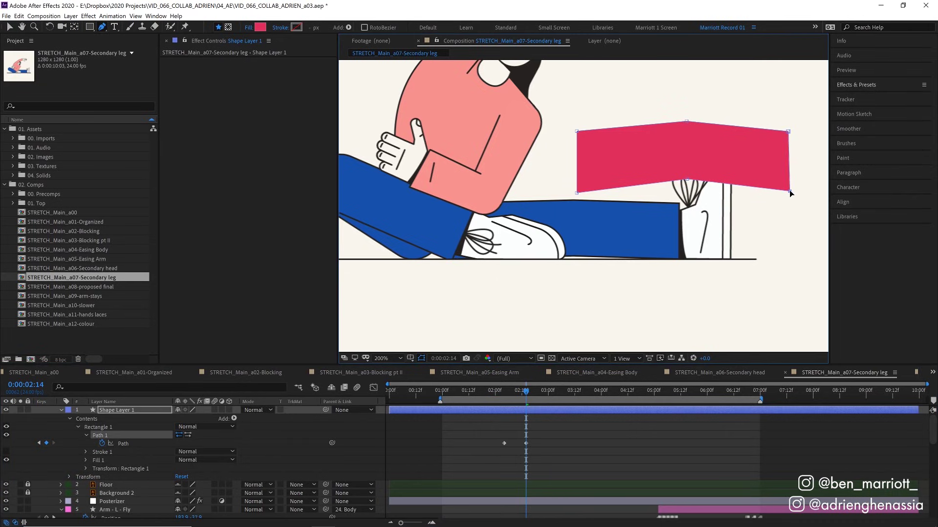
{"action": "left_click_drag", "start_coordinate": [559, 398], "coordinate": [528, 394]}
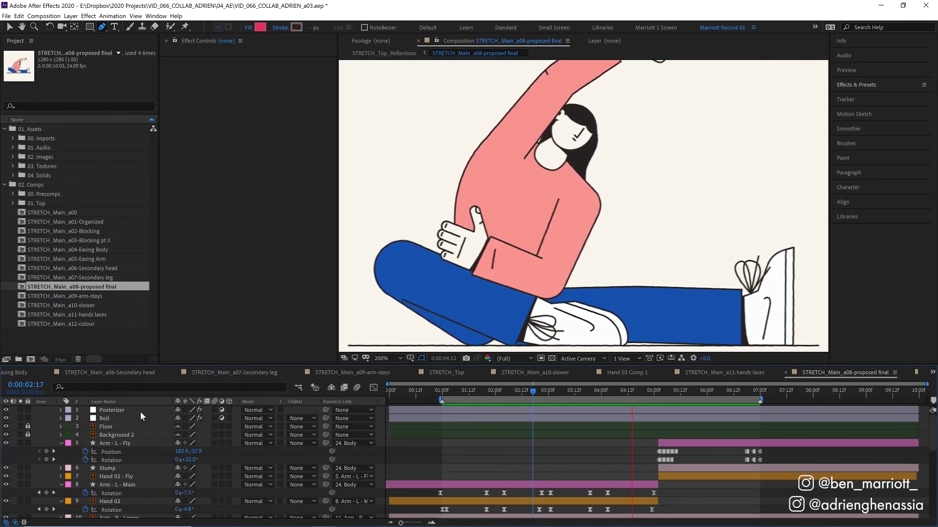
Add a second Turbulent Displace effect to the Boil layer.
{"action": "left_click", "coordinate": [102, 419]}
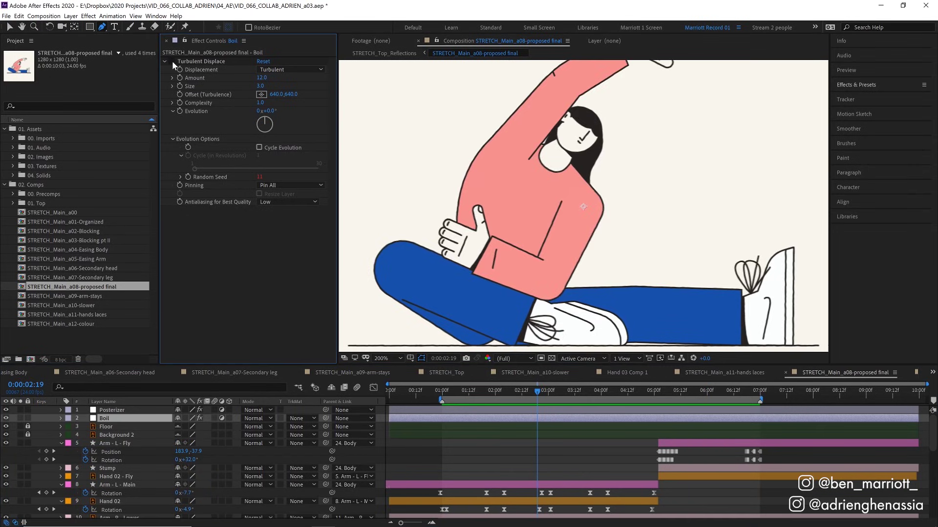
{"action": "left_click", "coordinate": [867, 85]}
{"action": "left_click", "coordinate": [853, 97]}
{"action": "type", "text": "tu"}
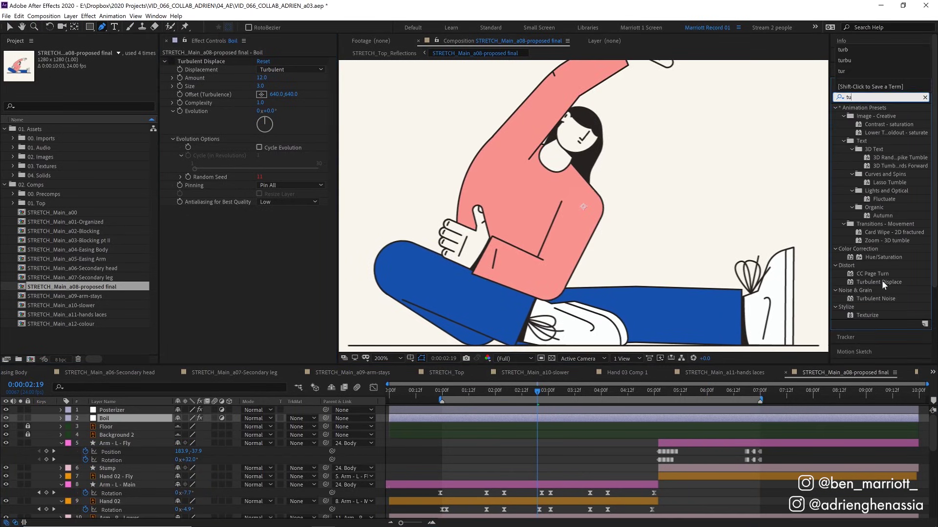
{"action": "double_click", "coordinate": [858, 281]}
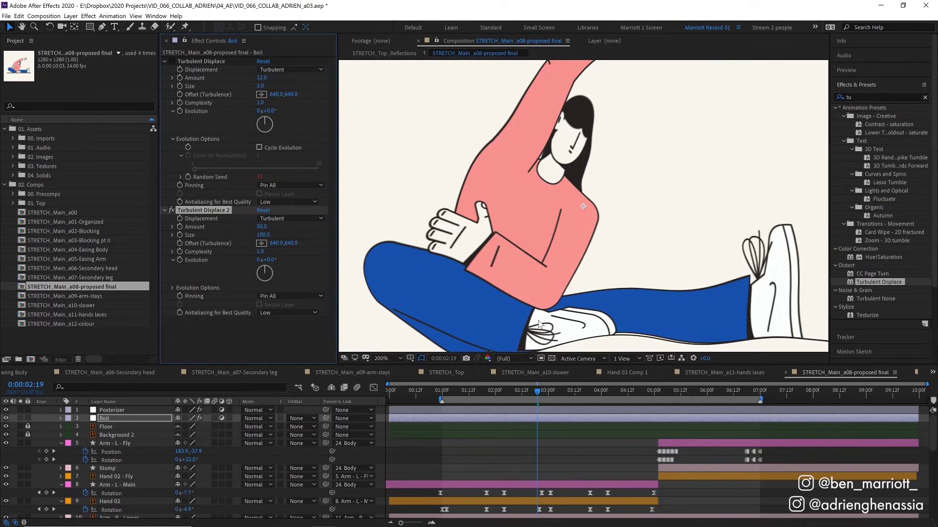
Set Turbulent Displace 2 to Size 3 and Amount 12, then preview the boil.
{"action": "key", "text": "Return"}
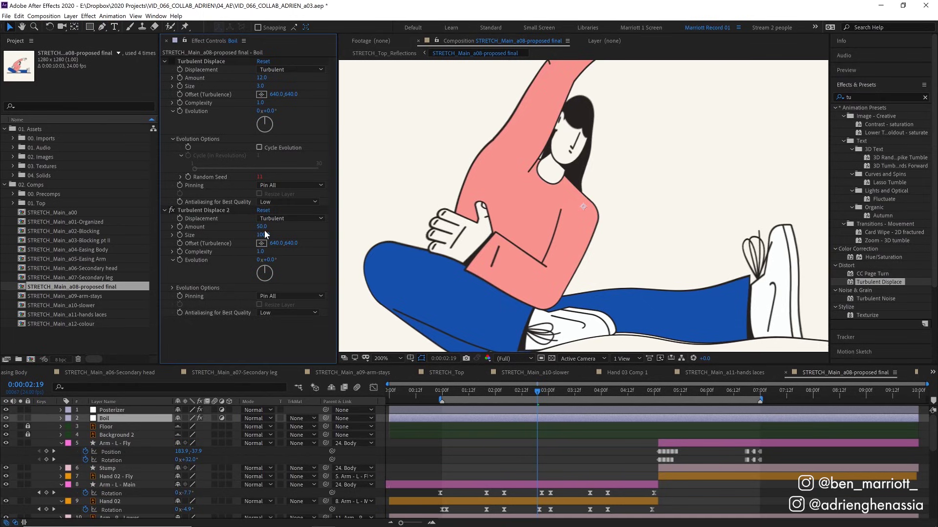
{"action": "type", "text": "3"}
{"action": "key", "text": "Return"}
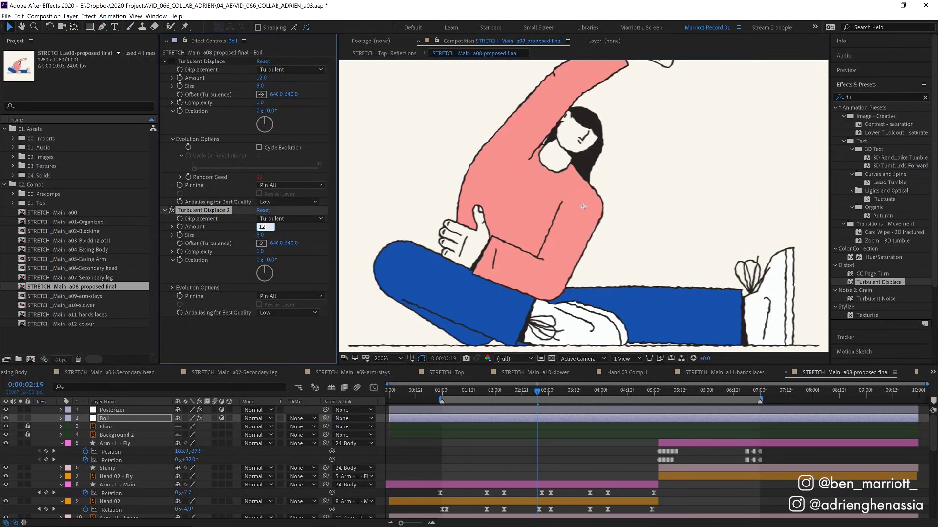
{"action": "type", "text": "12"}
{"action": "key", "text": "Return"}
{"action": "key", "text": "space"}
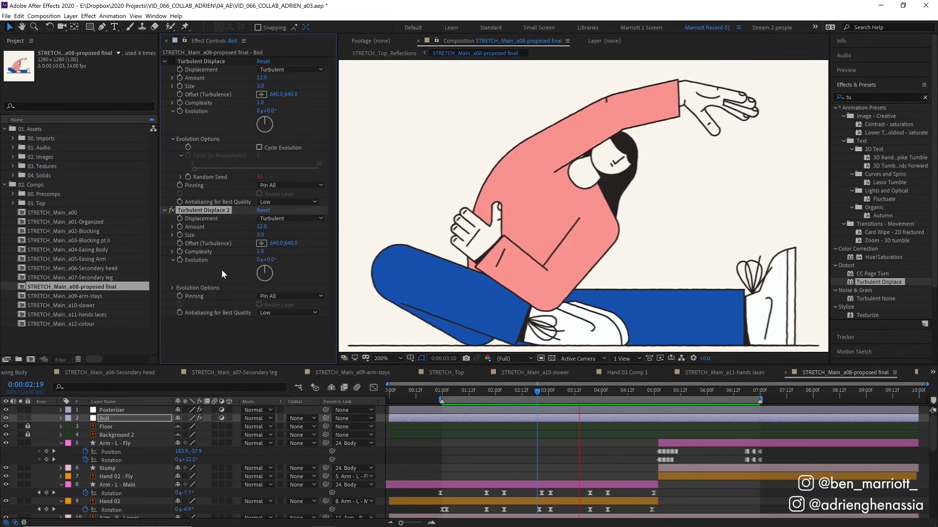
Give the second displace's Random Seed the expression time*4.
{"action": "left_click", "coordinate": [171, 288]}
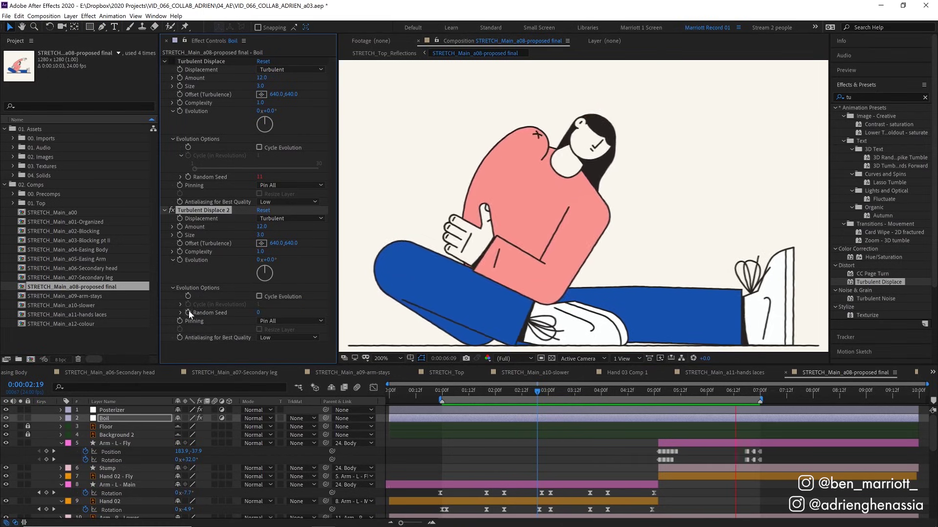
{"action": "left_click", "coordinate": [189, 312], "text": "alt"}
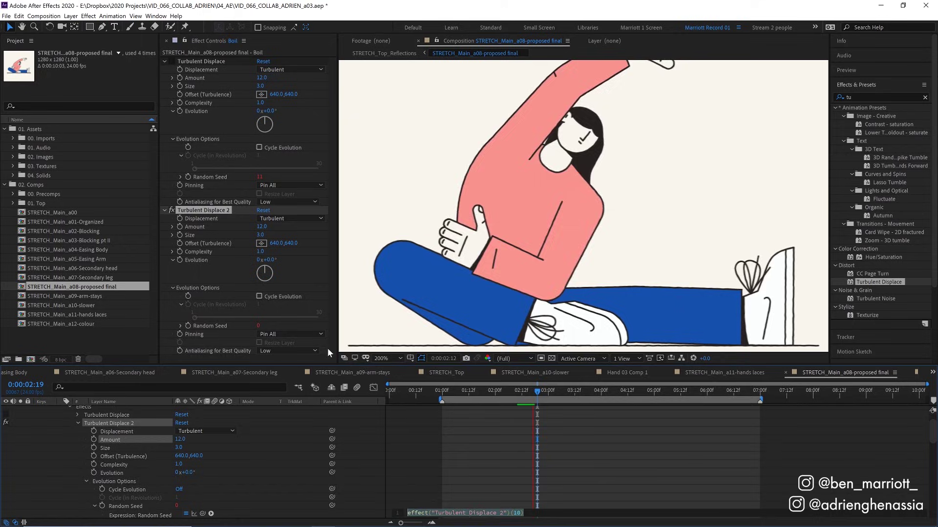
{"action": "type", "text": "time*4"}
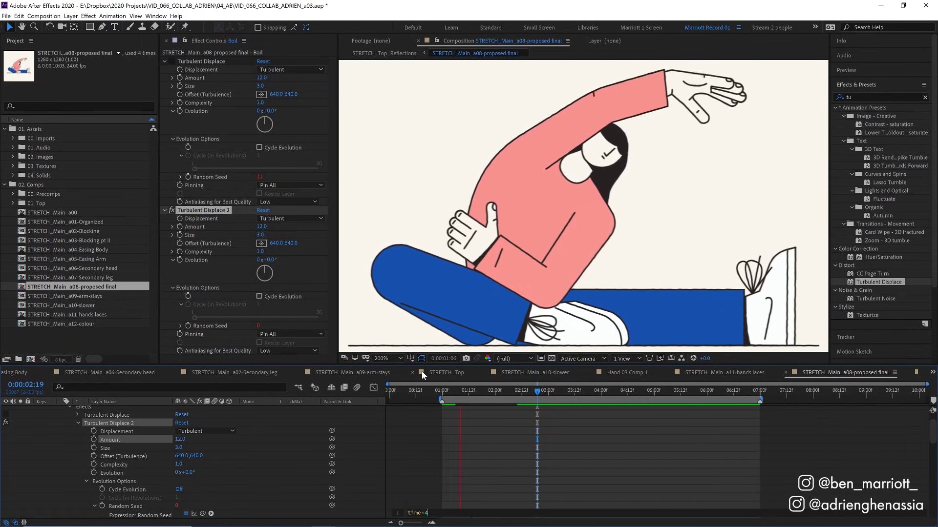
{"action": "key", "text": "KP_Enter"}
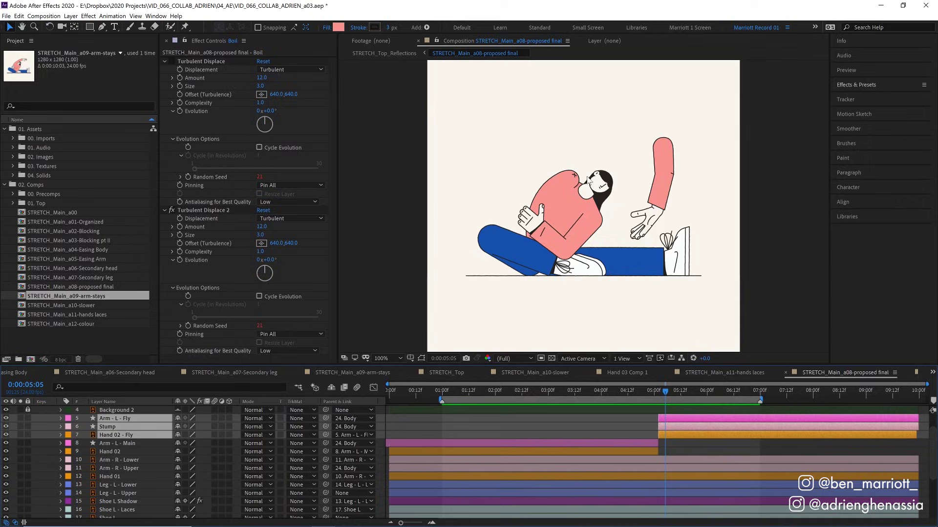
Delete the flying arm, stump and fly hand layers, and extend Arm - L - Main and Hand 02 to about 7:07.
{"action": "key", "text": "Delete"}
{"action": "left_click", "coordinate": [647, 420]}
{"action": "key", "text": "u"}
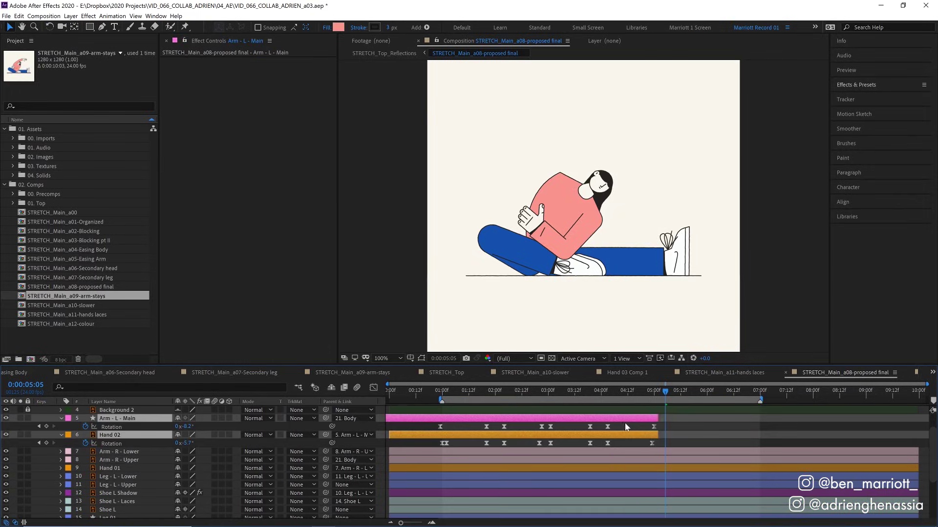
{"action": "left_click_drag", "start_coordinate": [660, 419], "coordinate": [798, 419]}
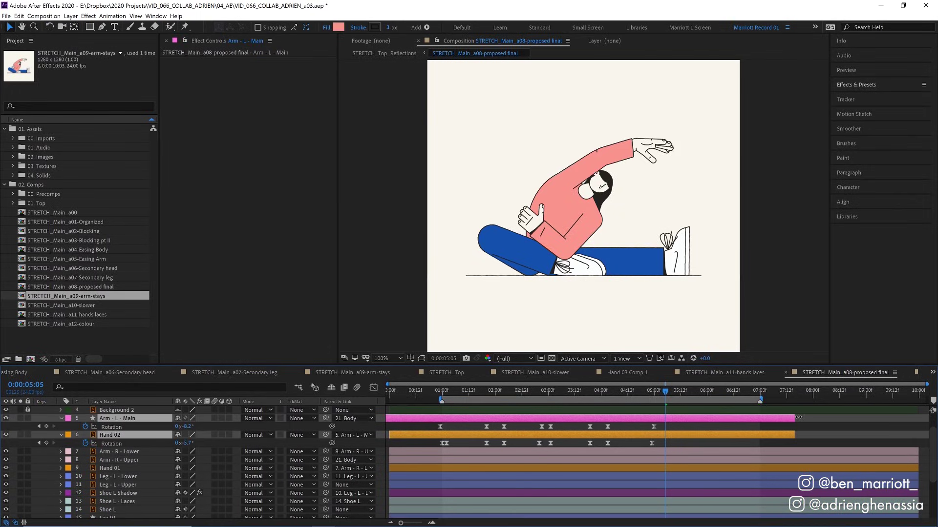
Copy the arm's 3:00–4:12 raise keys and the hand's 4:00–5:00 rotation keys to 5:05, then preview.
{"action": "left_click_drag", "start_coordinate": [637, 429], "coordinate": [544, 424]}
{"action": "key", "text": "ctrl+c"}
{"action": "key", "text": "ctrl+v"}
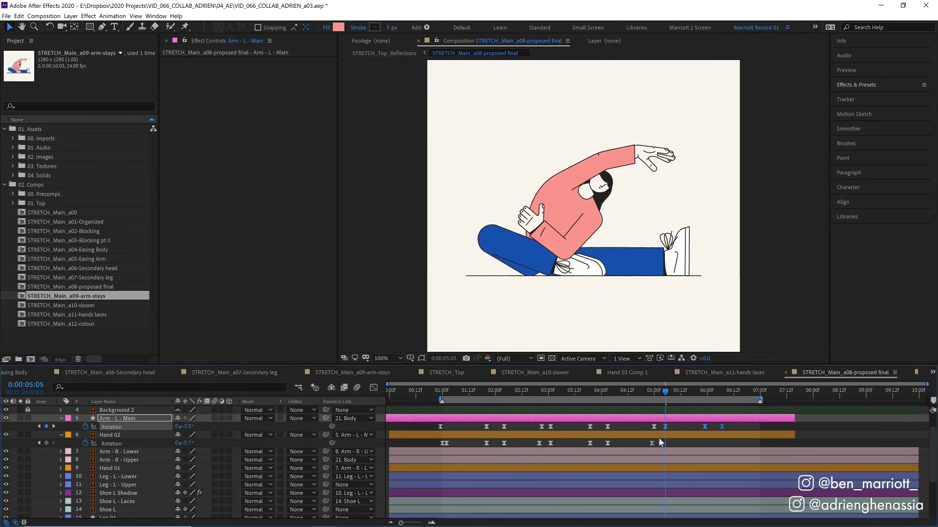
{"action": "left_click_drag", "start_coordinate": [658, 440], "coordinate": [543, 447]}
{"action": "key", "text": "ctrl+c"}
{"action": "key", "text": "ctrl+v"}
{"action": "key", "text": "space"}
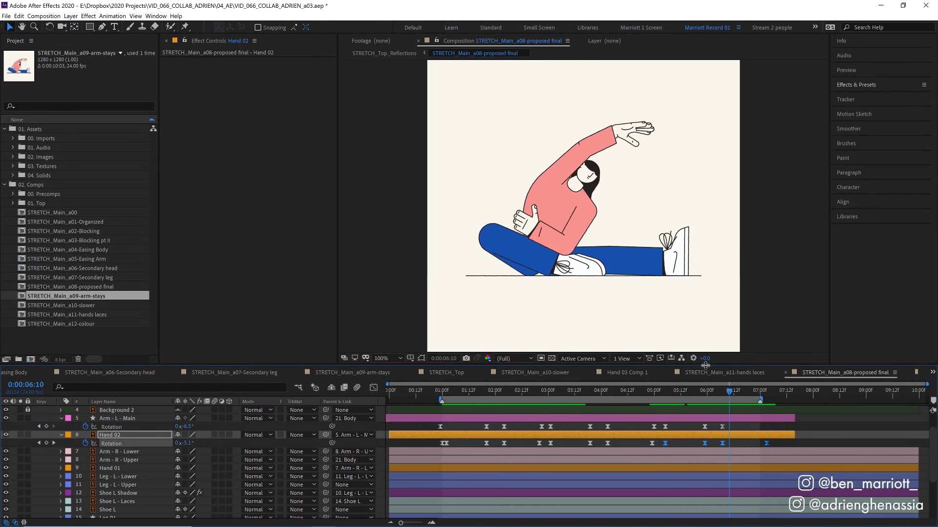
Extend the work area and the main arm and hand layers to the comp end, revealing all keyframes.
{"action": "left_click_drag", "start_coordinate": [705, 365], "coordinate": [679, 220]}
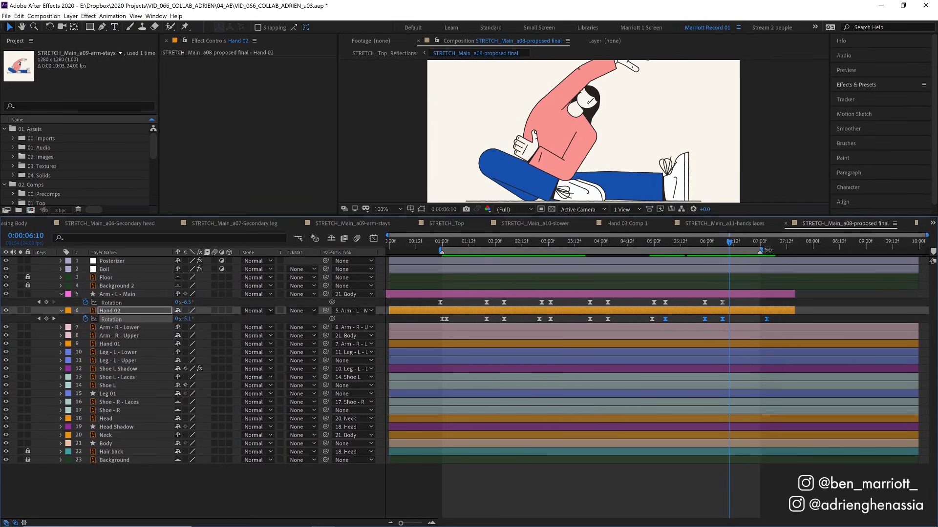
{"action": "left_click_drag", "start_coordinate": [760, 251], "coordinate": [922, 251]}
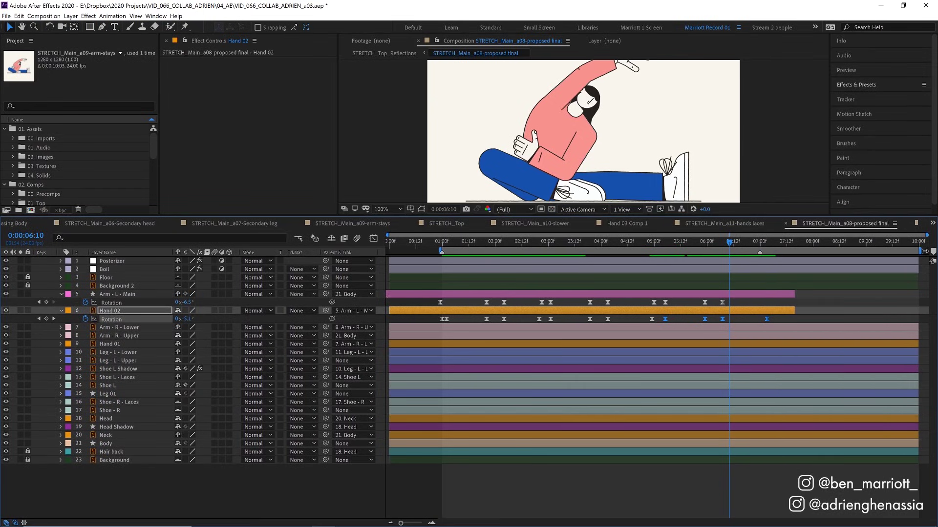
{"action": "left_click_drag", "start_coordinate": [795, 294], "coordinate": [927, 288]}
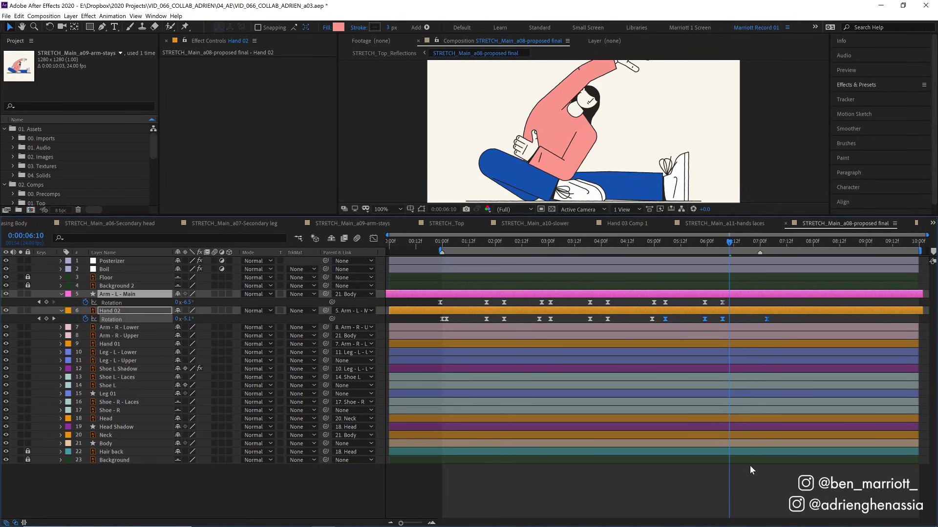
{"action": "key", "text": "ctrl+a"}
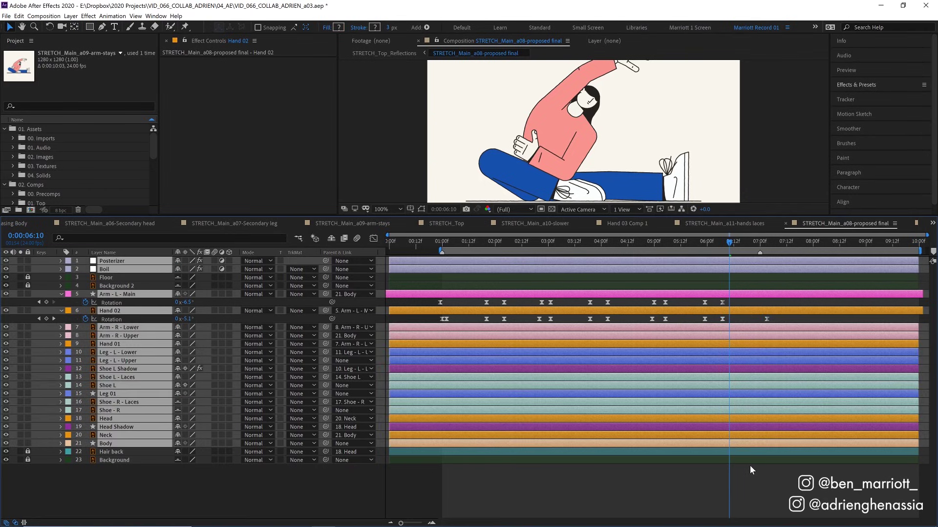
{"action": "key", "text": "u"}
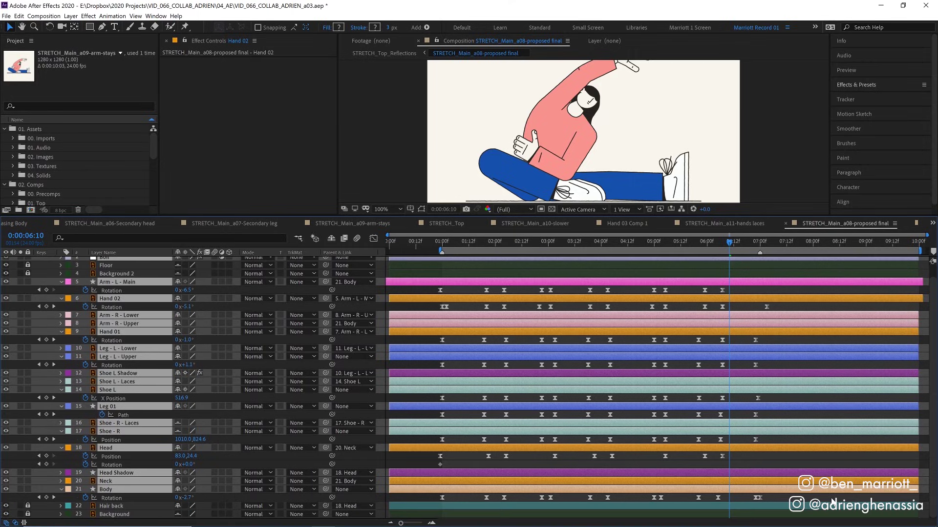
{"action": "key", "text": "ctrl+shift+a"}
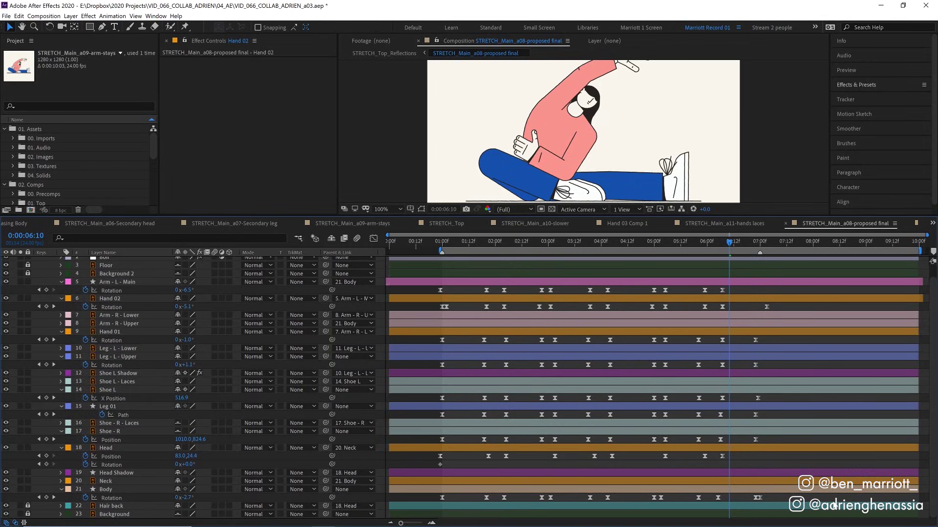
Stretch all keyframes across the ten-second comp to slow the motion, then fine-tune the overall length.
{"action": "left_click_drag", "start_coordinate": [833, 507], "coordinate": [421, 265]}
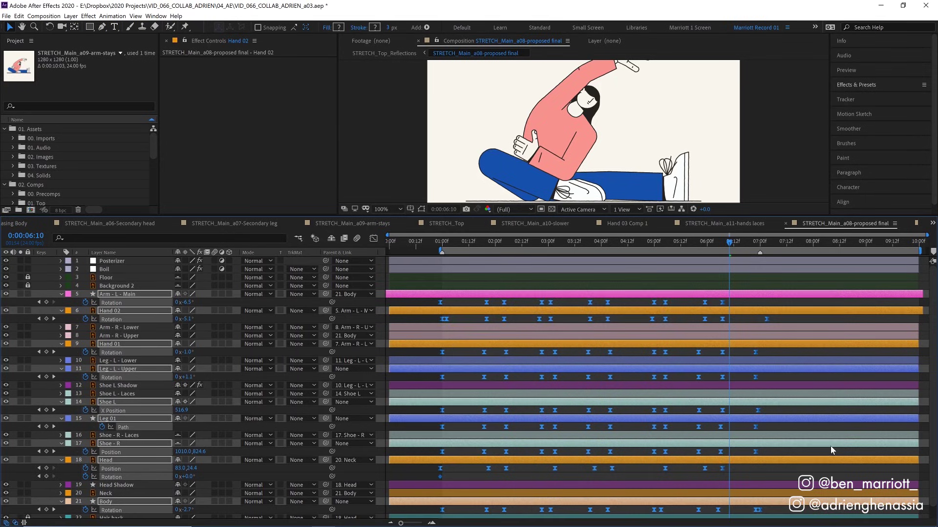
{"action": "scroll", "coordinate": [830, 447], "scroll_direction": "down", "scroll_amount": 1}
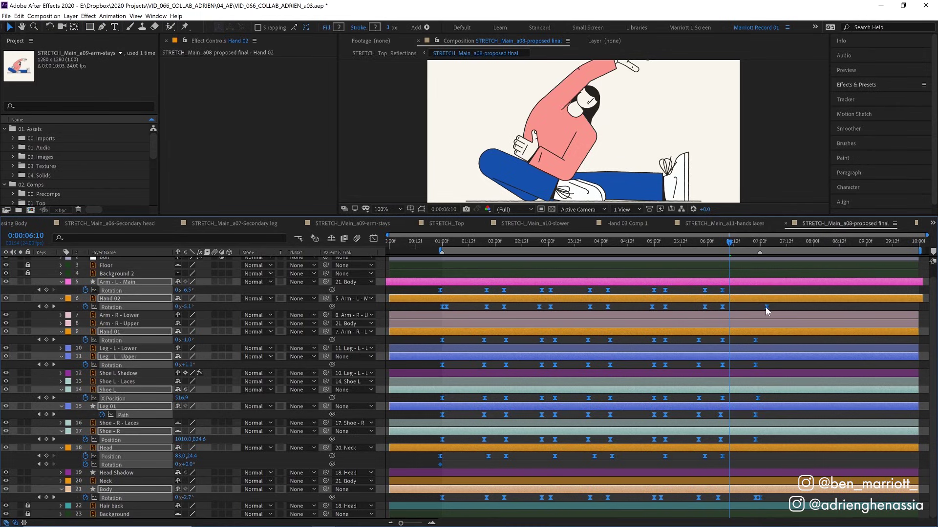
{"action": "mouse_move", "coordinate": [766, 310]}
{"action": "left_click_drag", "start_coordinate": [766, 310], "coordinate": [922, 324]}
{"action": "key", "text": "space"}
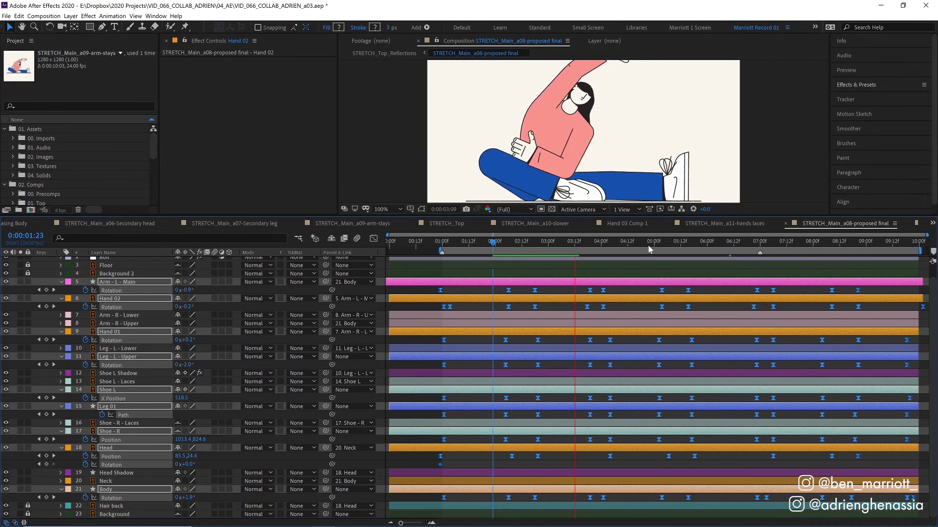
{"action": "mouse_move", "coordinate": [923, 307]}
{"action": "left_click_drag", "start_coordinate": [923, 308], "coordinate": [550, 309]}
{"action": "left_click", "coordinate": [446, 242]}
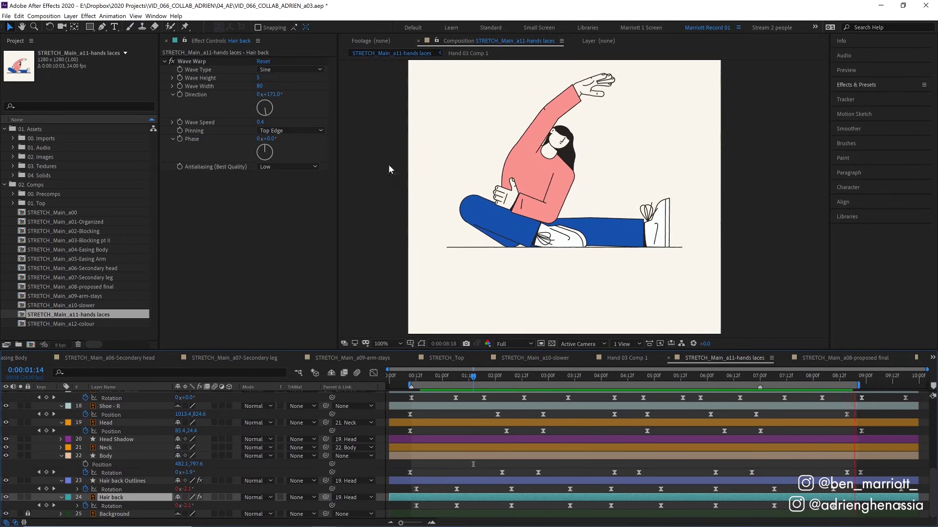
Re-pose the index finger in the Hand 03 puppet precomp by moving its fingertip puppet pin.
{"action": "left_click", "coordinate": [238, 57]}
{"action": "key", "text": "period"}
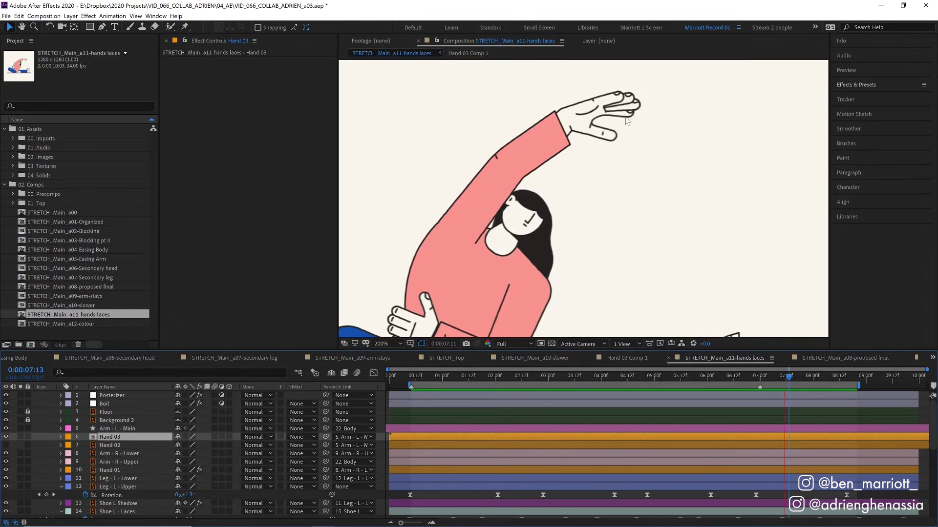
{"action": "double_click", "coordinate": [613, 119]}
{"action": "left_click_drag", "start_coordinate": [421, 398], "coordinate": [482, 402]}
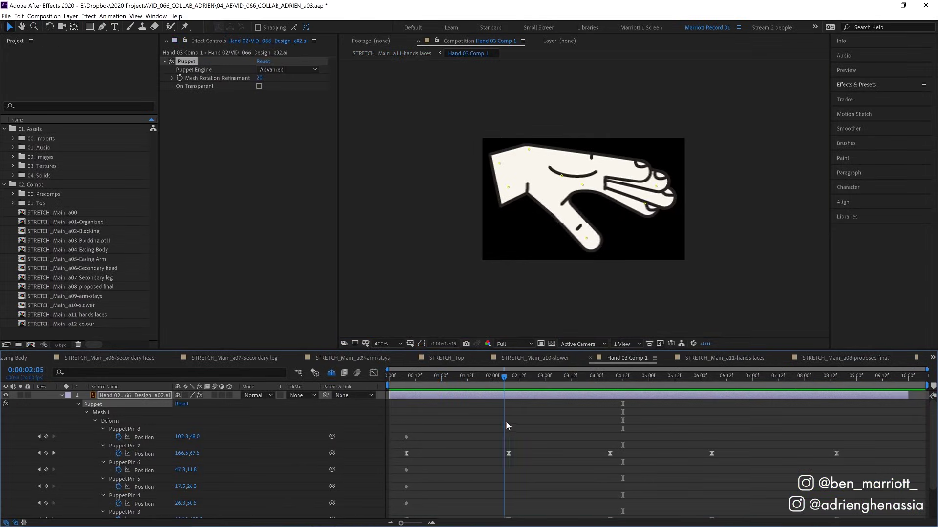
{"action": "left_click", "coordinate": [586, 231]}
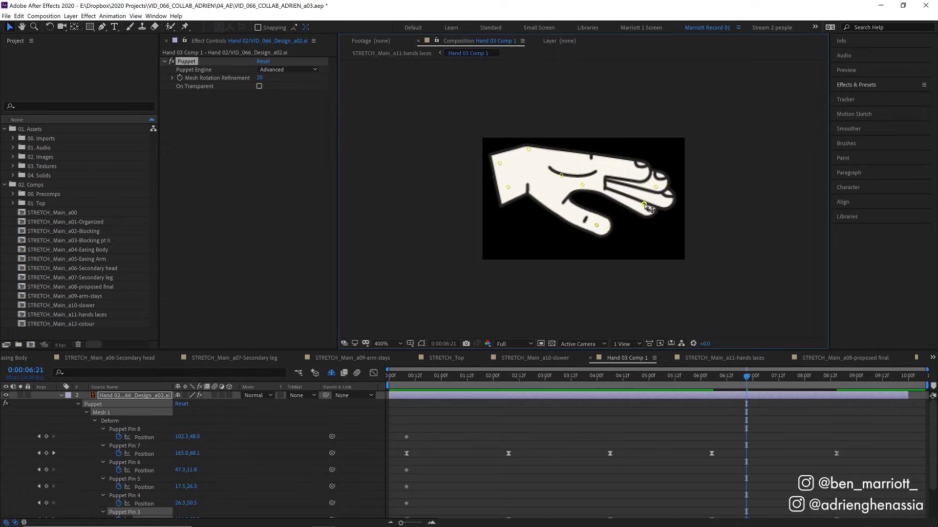
{"action": "left_click_drag", "start_coordinate": [645, 203], "coordinate": [653, 192]}
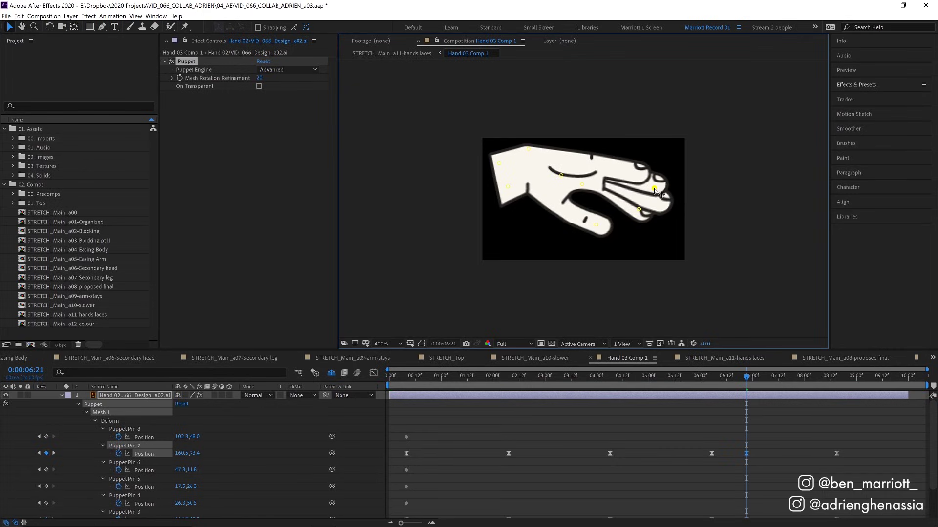
{"action": "left_click", "coordinate": [448, 376]}
{"action": "left_click_drag", "start_coordinate": [434, 397], "coordinate": [495, 402]}
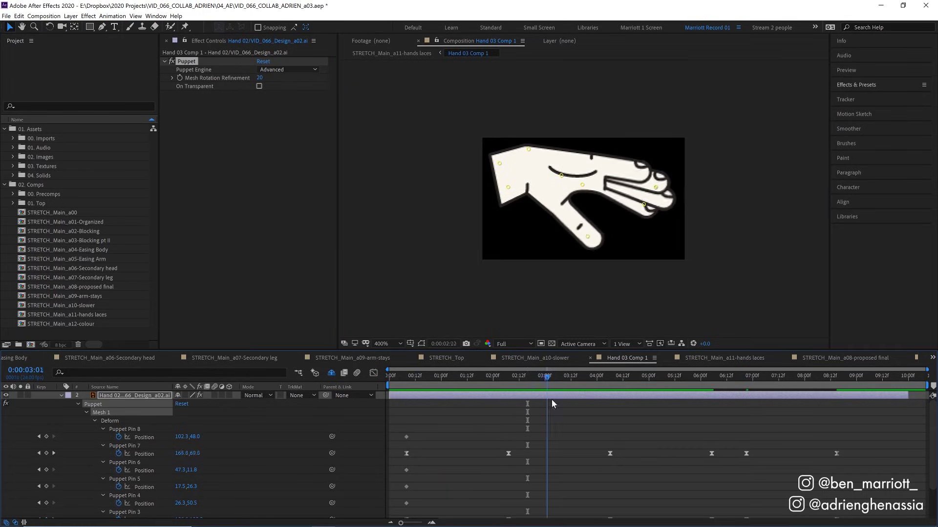
In STRETCH_Main_a12-colour, recolour the blue trouser shape with a darker purple.
{"action": "double_click", "coordinate": [62, 323]}
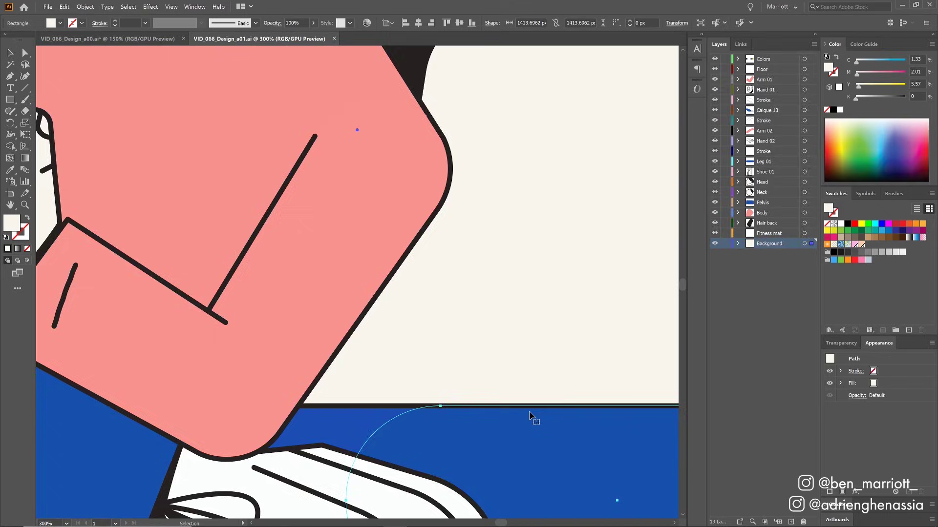
{"action": "double_click", "coordinate": [531, 416]}
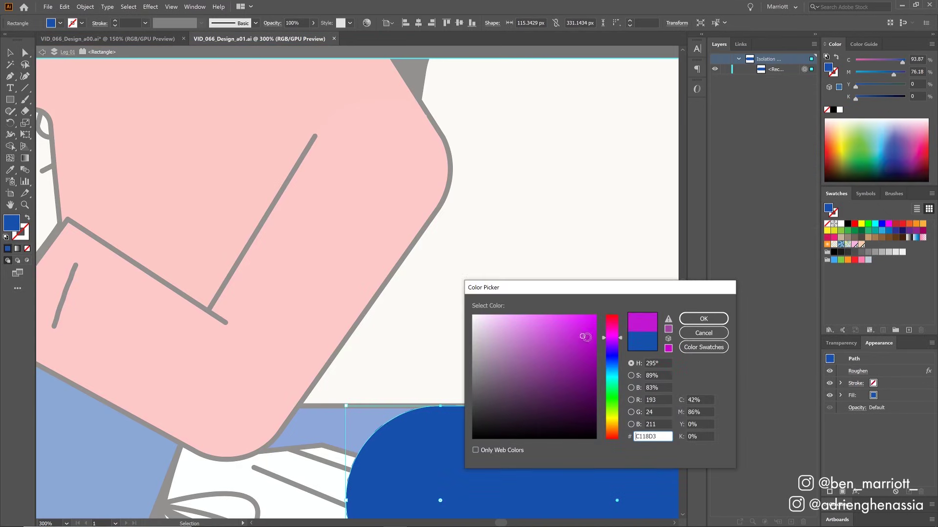
{"action": "left_click_drag", "start_coordinate": [586, 337], "coordinate": [590, 377]}
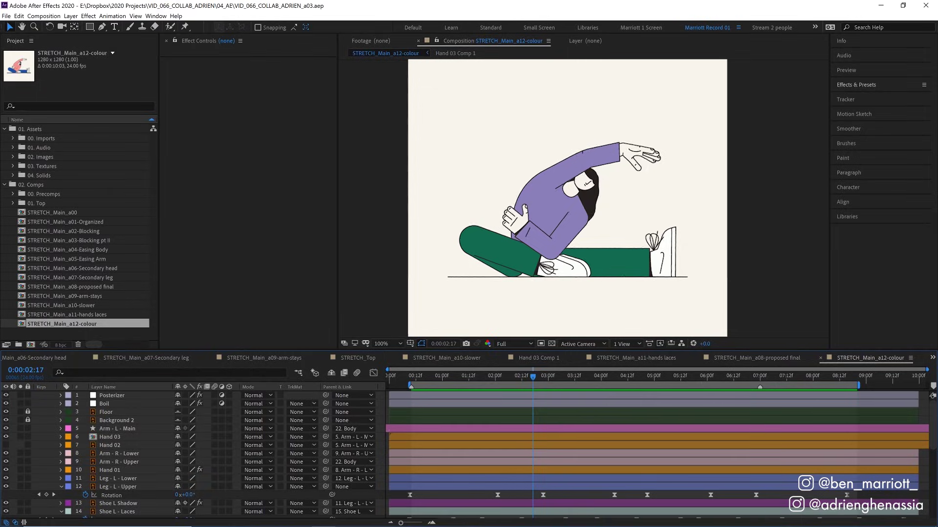